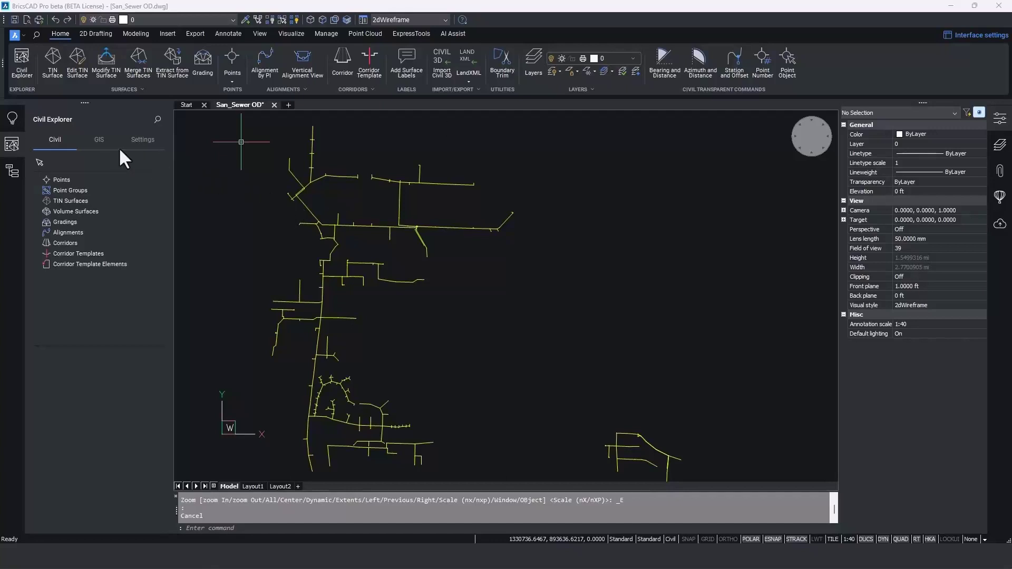
# - Convert the drawing's Object Data into GIS layers
pyautogui.click(99, 140)
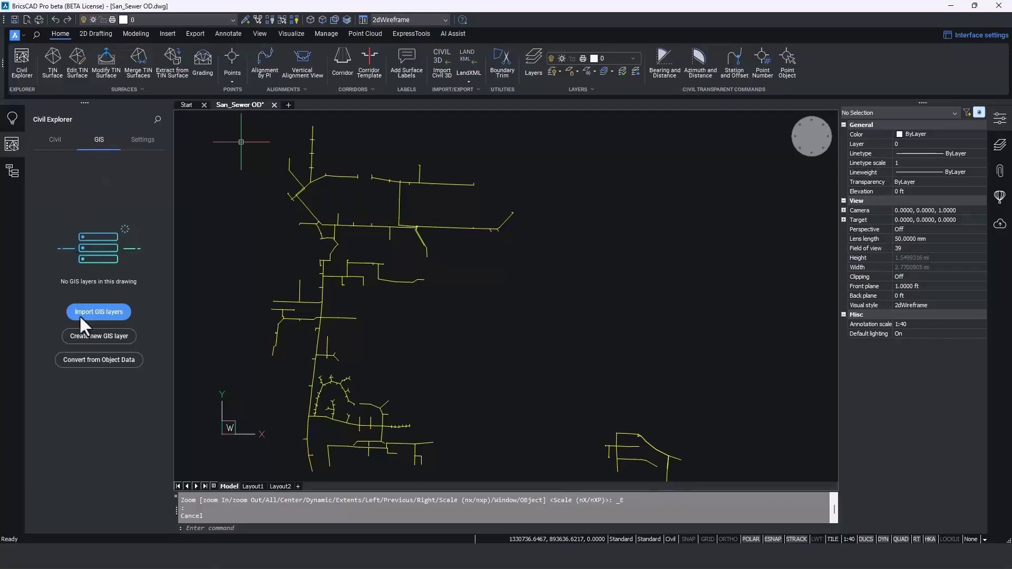
pyautogui.click(106, 360)
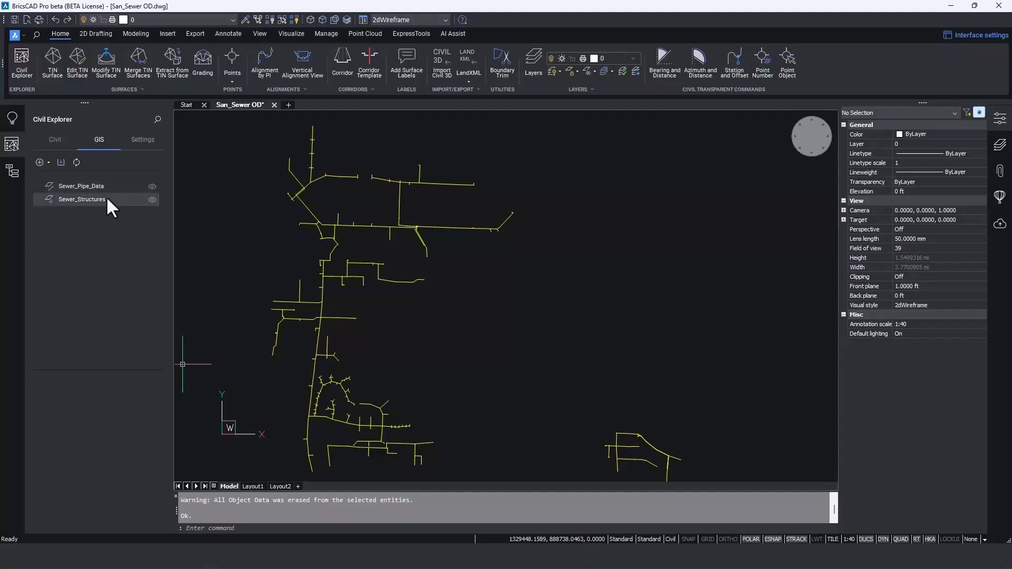
# - Hide the features of the Sewer_Pipe_Data GIS layer and show them again
pyautogui.click(151, 186)
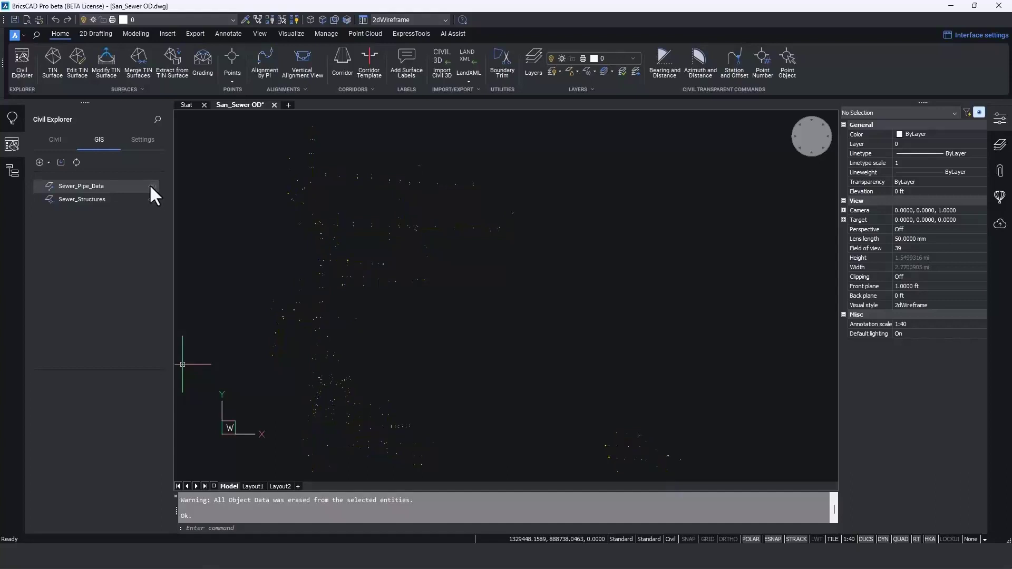
pyautogui.click(150, 187)
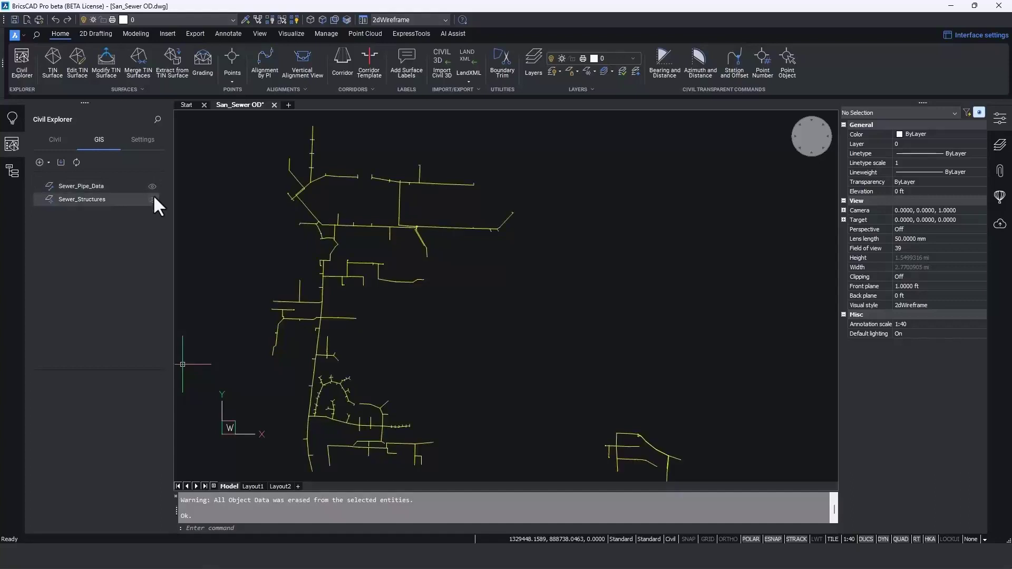
# - Look through the Sewer_Pipe_Data attribute table and select feature 20 in the drawing from its record
pyautogui.doubleClick(120, 187)
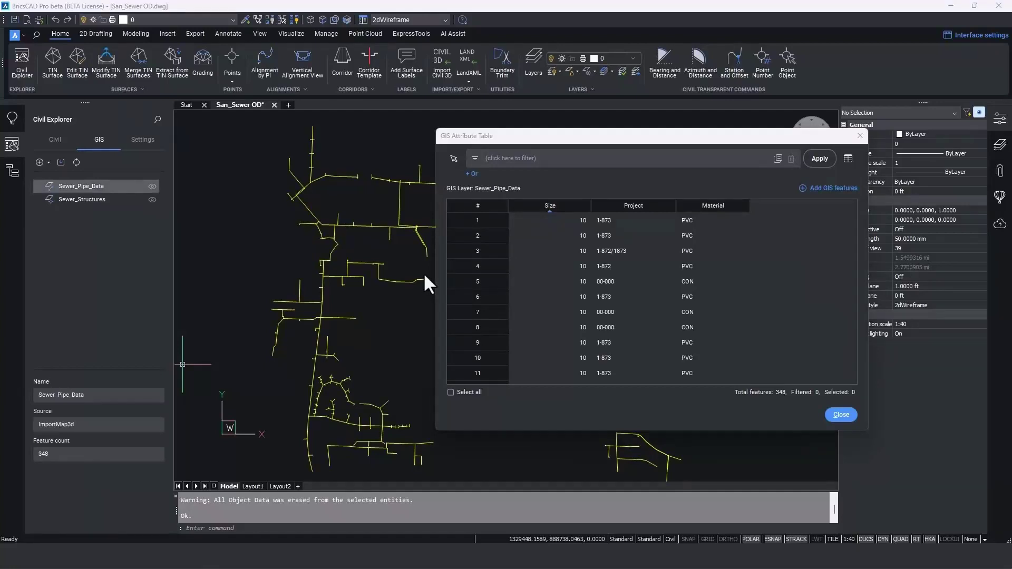
pyautogui.scroll(-1, 495, 283)
pyautogui.scroll(-3, 491, 285)
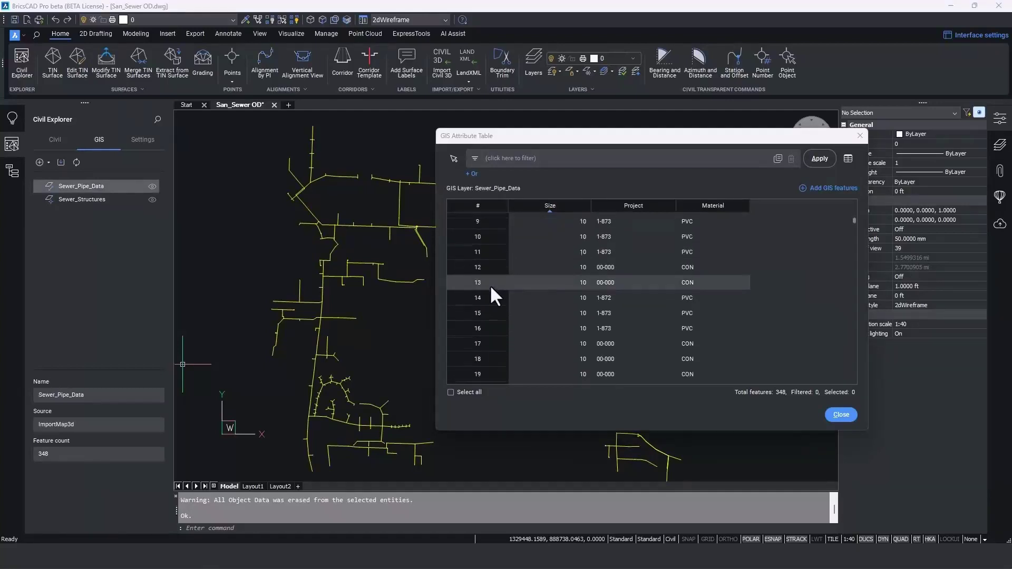
pyautogui.scroll(-1, 495, 295)
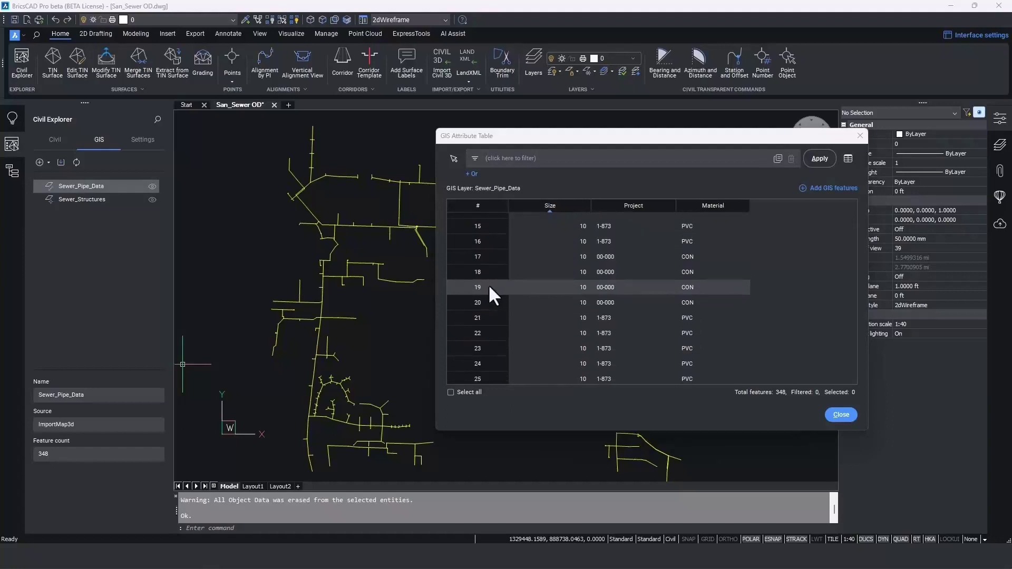
pyautogui.rightClick(490, 306)
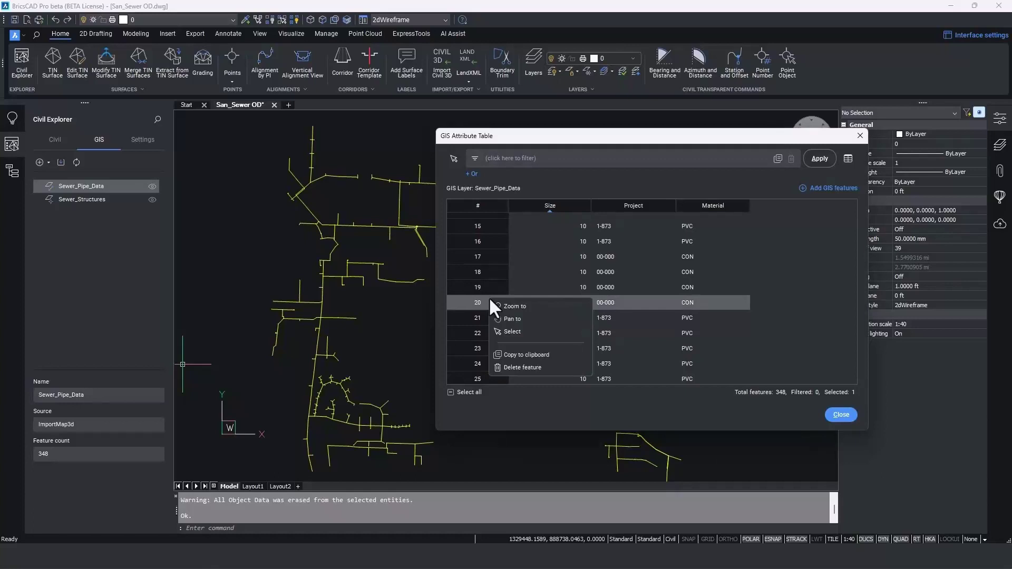
pyautogui.click(505, 331)
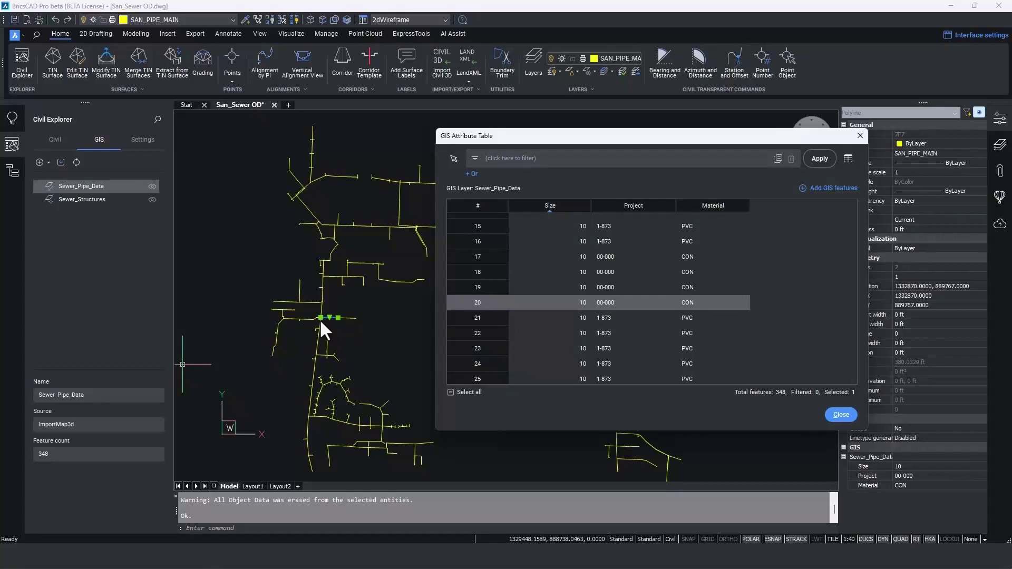
# - Zoom the drawing to feature 20 from its record, close the attribute table and clear the selection
pyautogui.rightClick(470, 305)
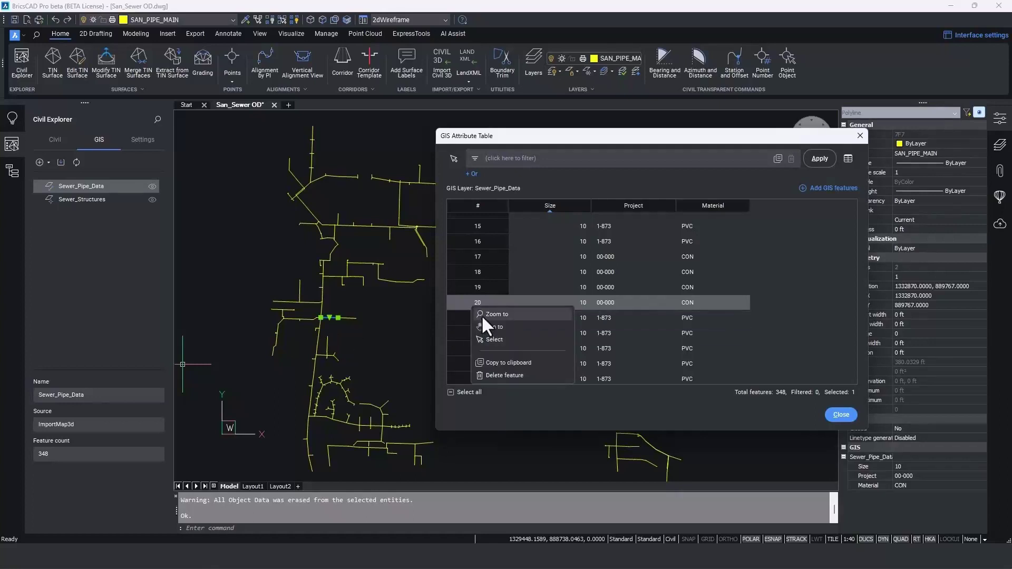
pyautogui.click(482, 315)
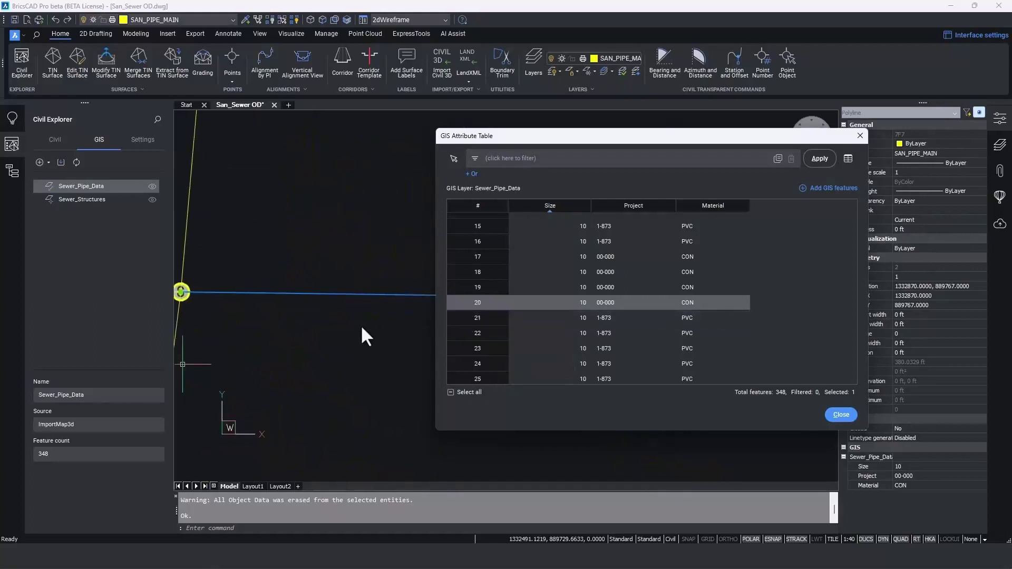
pyautogui.click(839, 415)
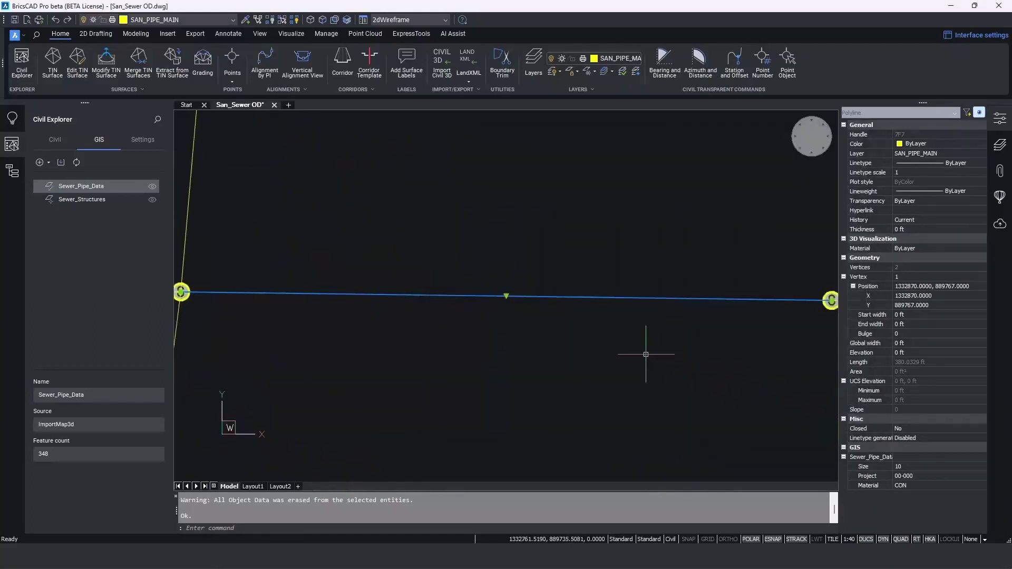
pyautogui.scroll(-5, 646, 355)
pyautogui.press('Escape')
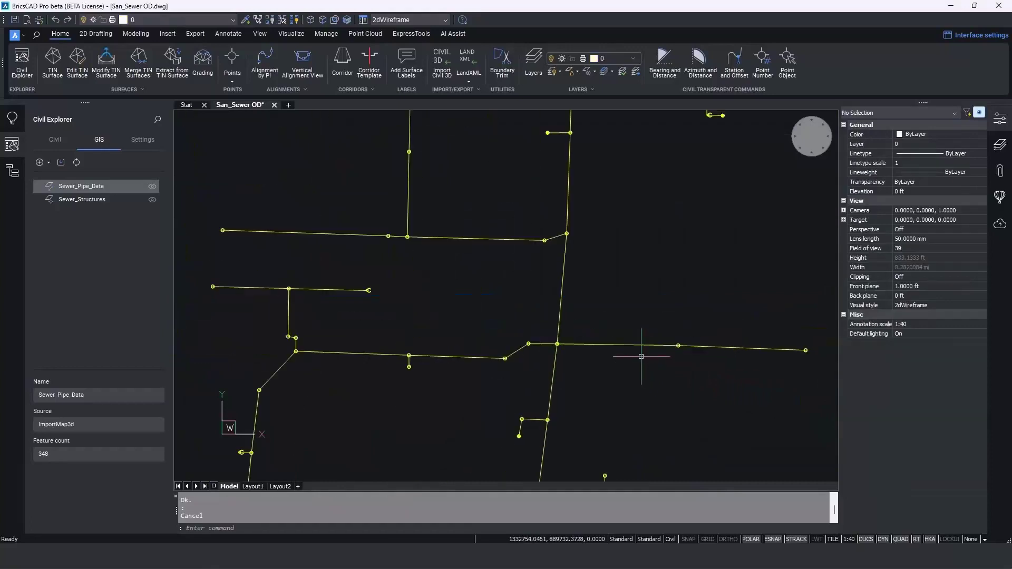
pyautogui.scroll(-3, 641, 356)
pyautogui.moveTo(641, 356)
pyautogui.mouseDown(button='middle')
pyautogui.moveTo(576, 323)
pyautogui.moveTo(536, 326)
pyautogui.mouseUp(button='middle')
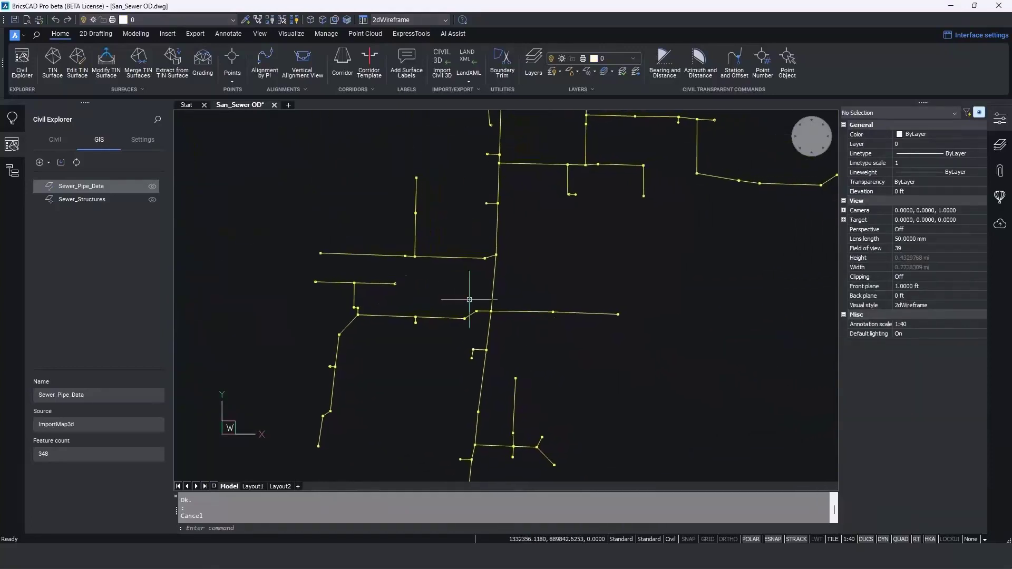
# - Reopen the Sewer_Pipe_Data attribute table and locate one pipe's record by picking its polyline in the drawing
pyautogui.doubleClick(111, 184)
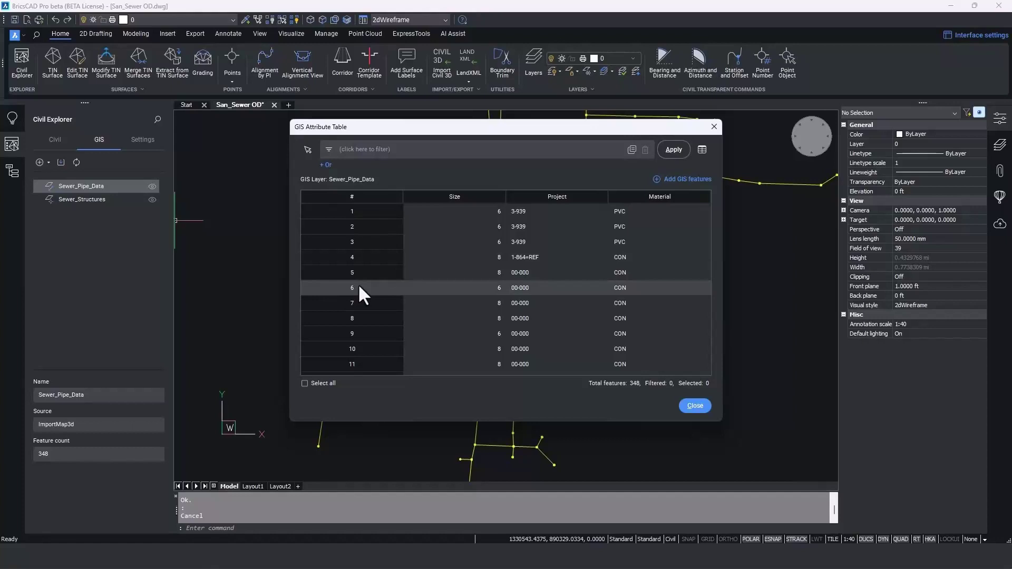
pyautogui.click(308, 151)
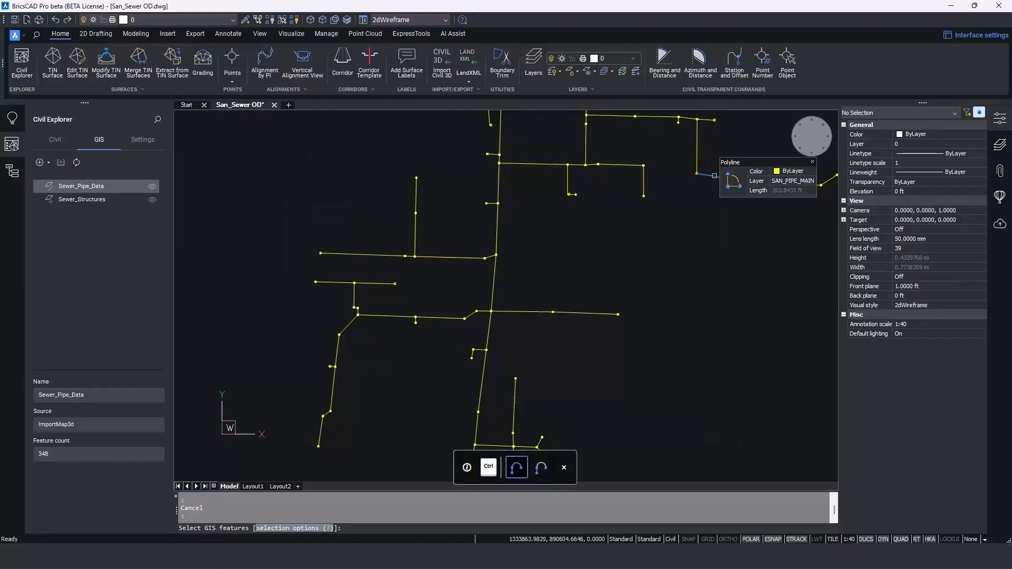
pyautogui.click(712, 178)
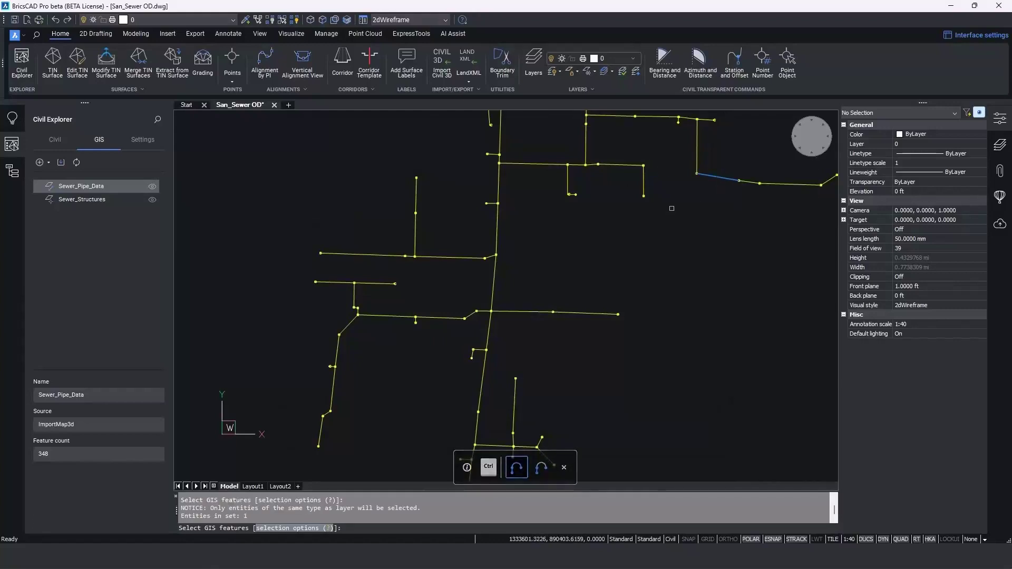
pyautogui.press('Return')
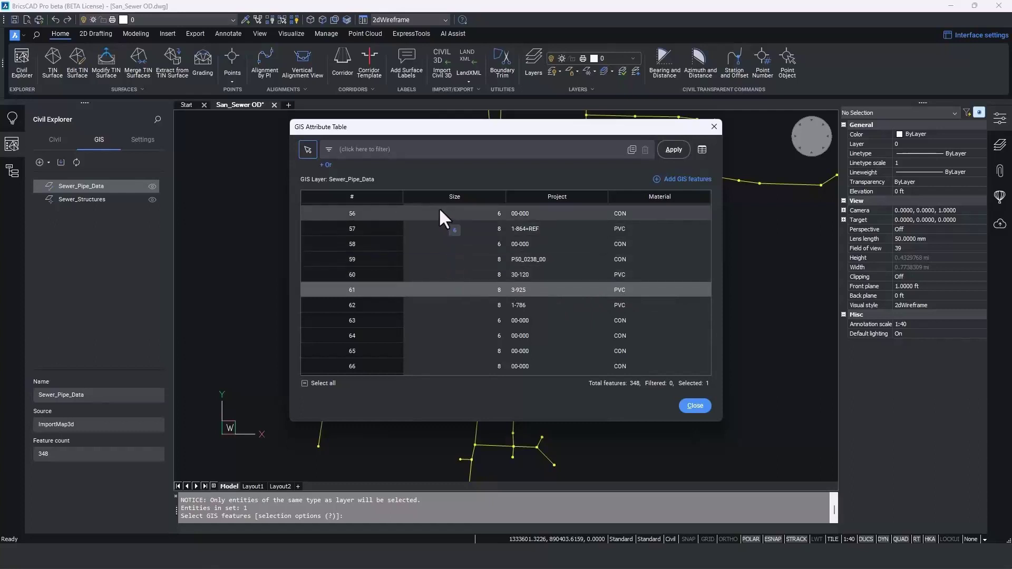
# - Filter the Sewer_Pipe_Data attribute table to features with Size ≥ 10
pyautogui.click(389, 152)
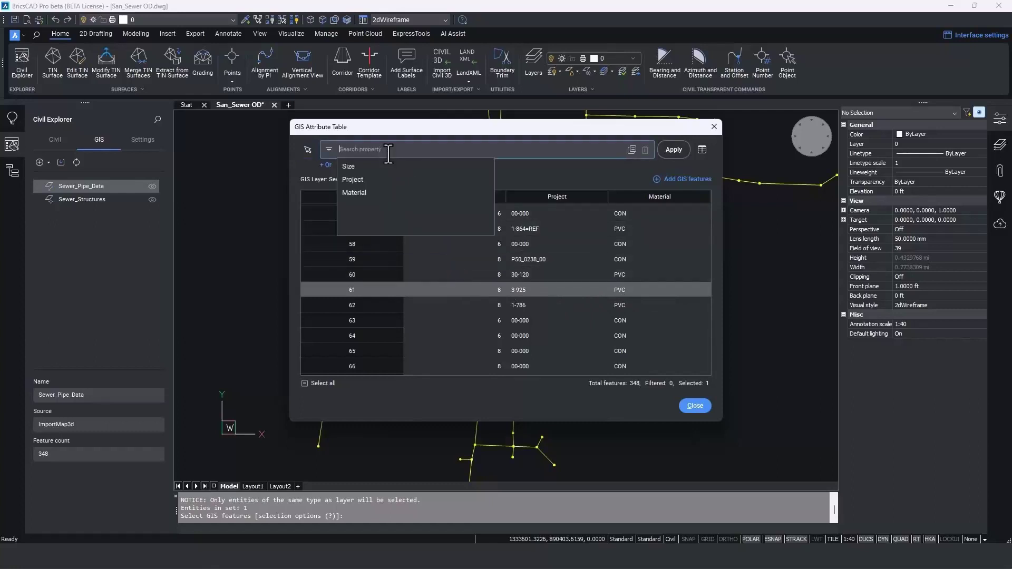
pyautogui.click(367, 165)
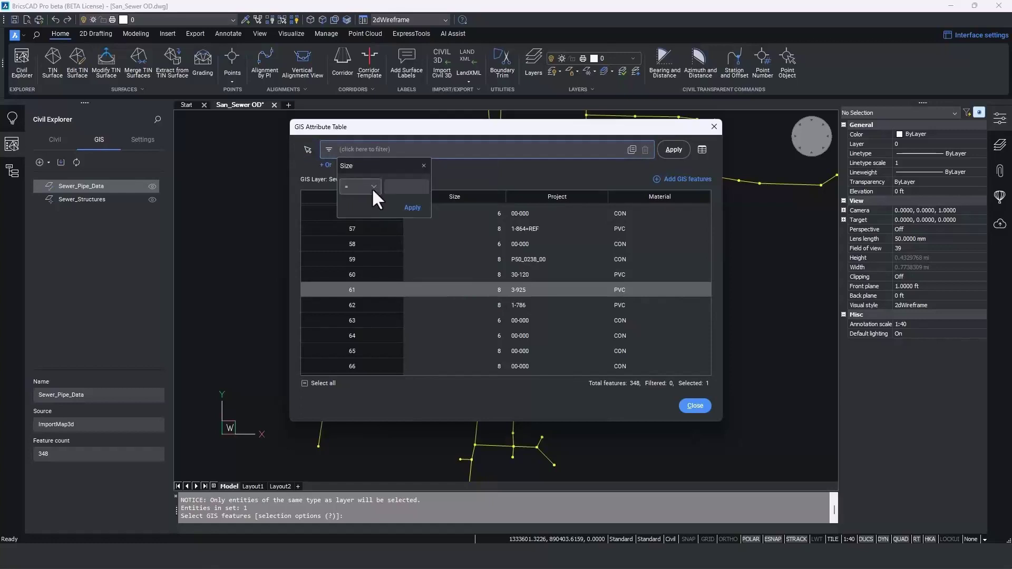
pyautogui.click(376, 187)
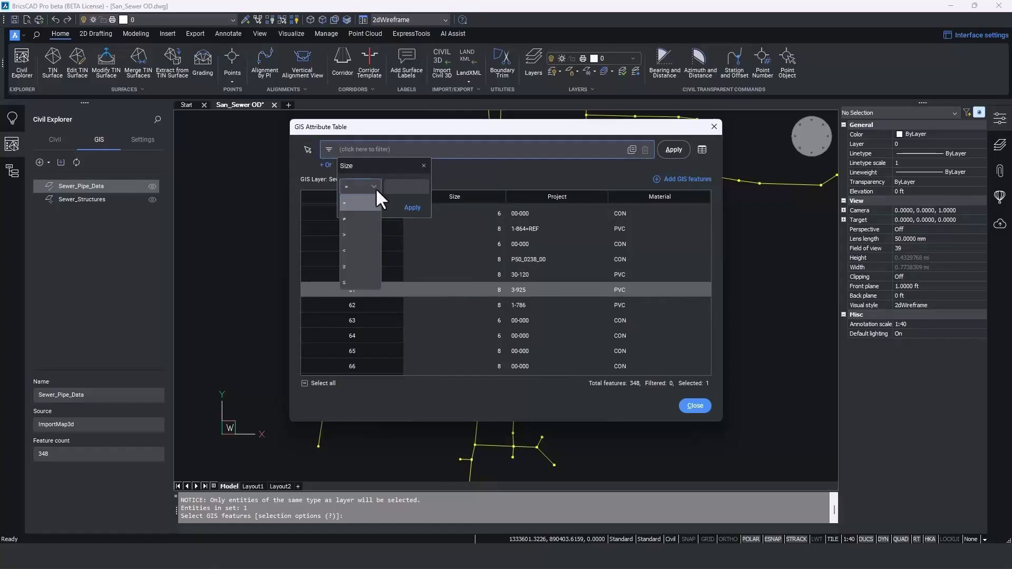
pyautogui.click(365, 266)
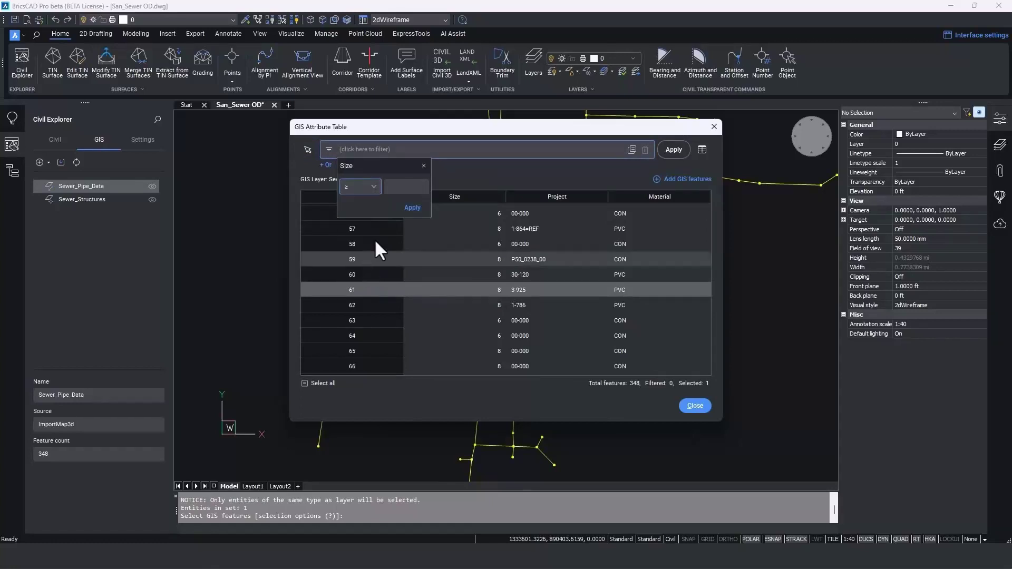
pyautogui.click(414, 192)
pyautogui.write('10')
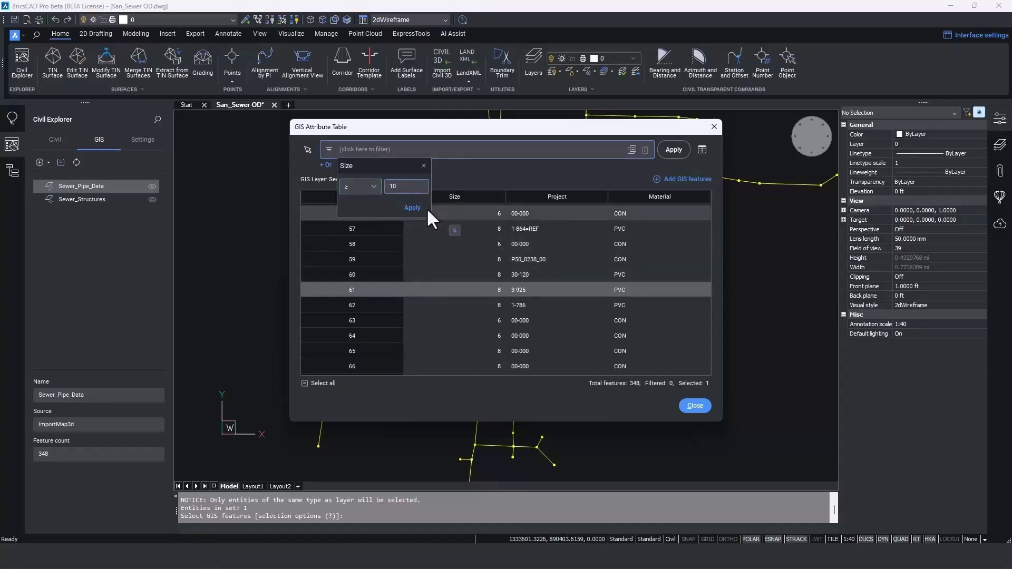
pyautogui.click(413, 208)
pyautogui.click(675, 150)
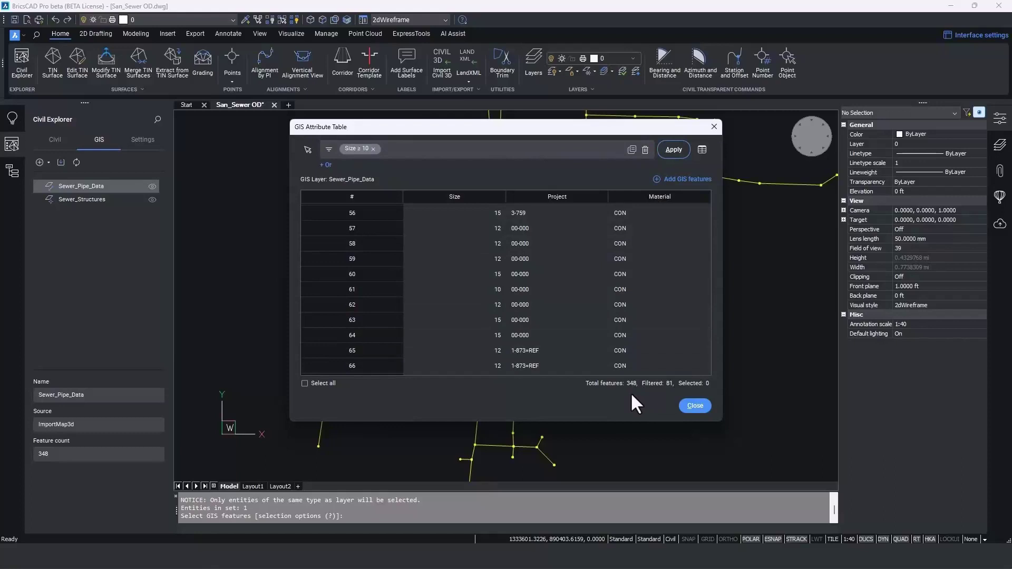
# - Add the condition Material is PVC to the attribute table filter and apply it
pyautogui.click(432, 154)
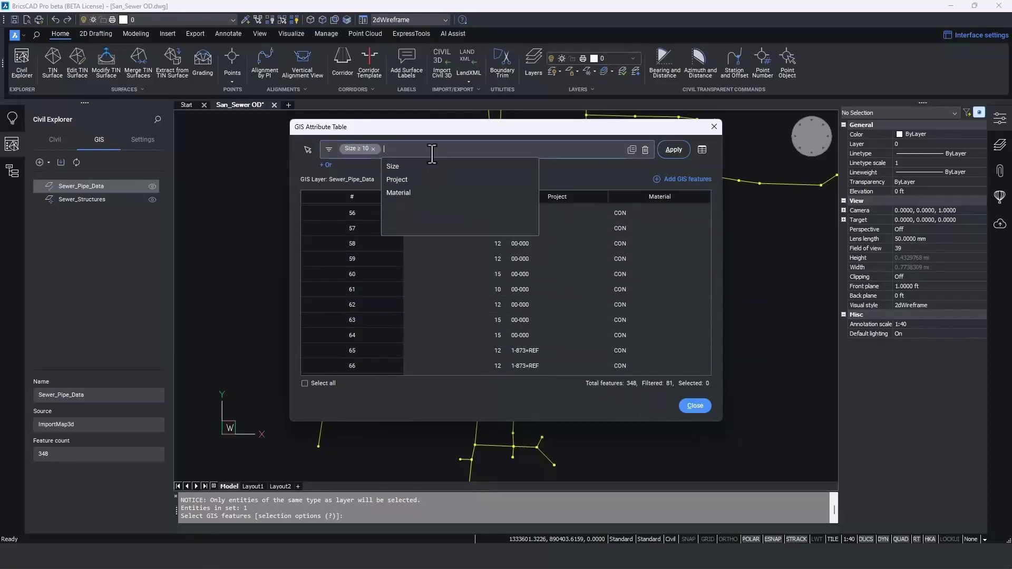
pyautogui.click(432, 194)
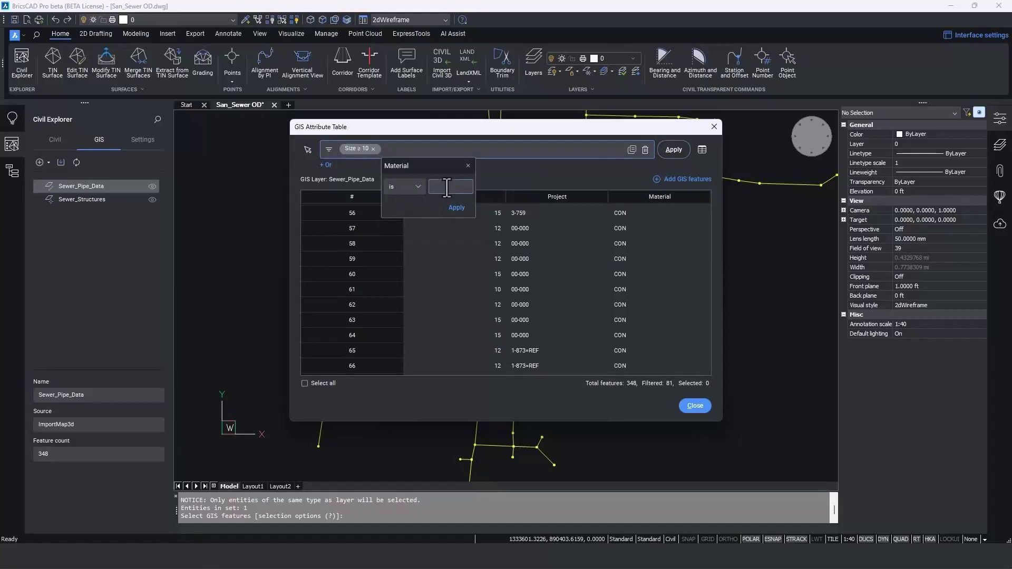
pyautogui.write('PVC')
pyautogui.click(455, 207)
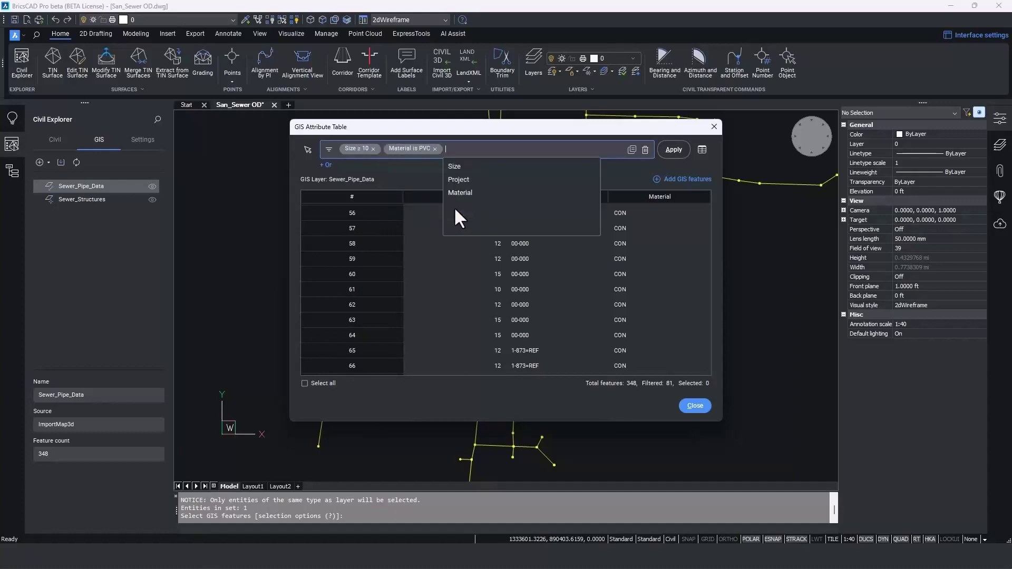
pyautogui.click(668, 151)
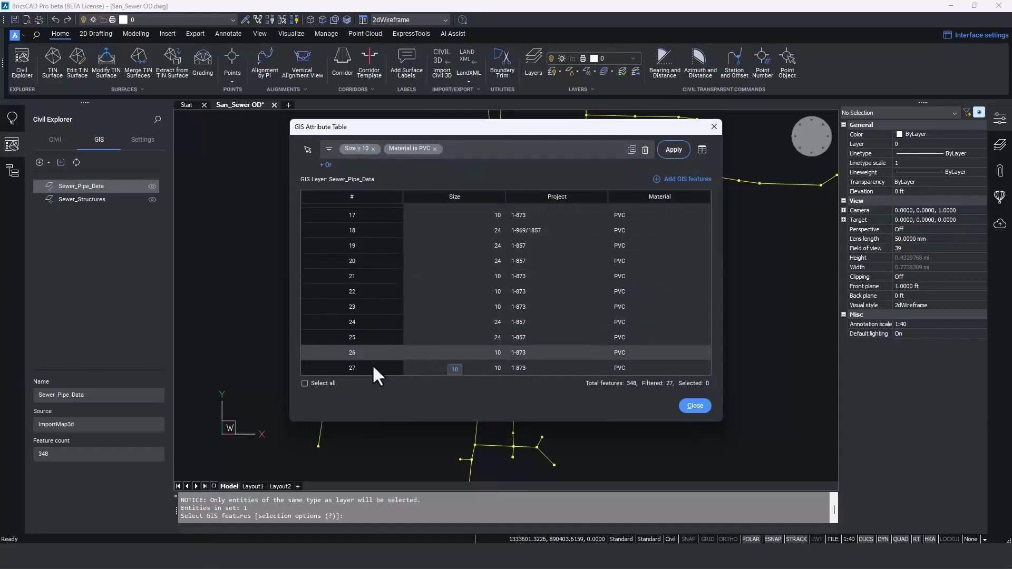
# - Select all the filtered pipe features in the drawing, close the attribute table to inspect them, and clear the selection
pyautogui.click(324, 384)
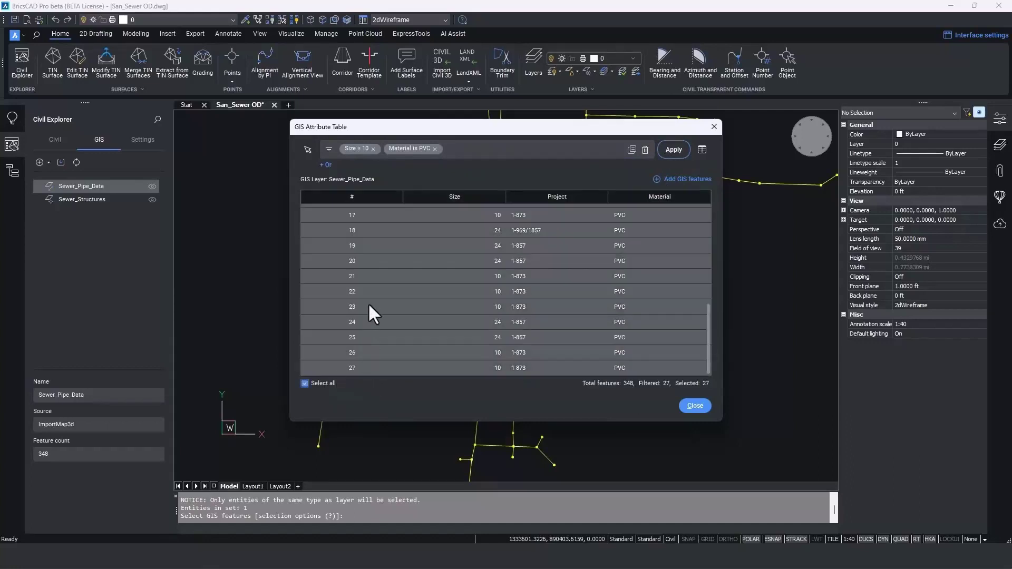
pyautogui.rightClick(341, 306)
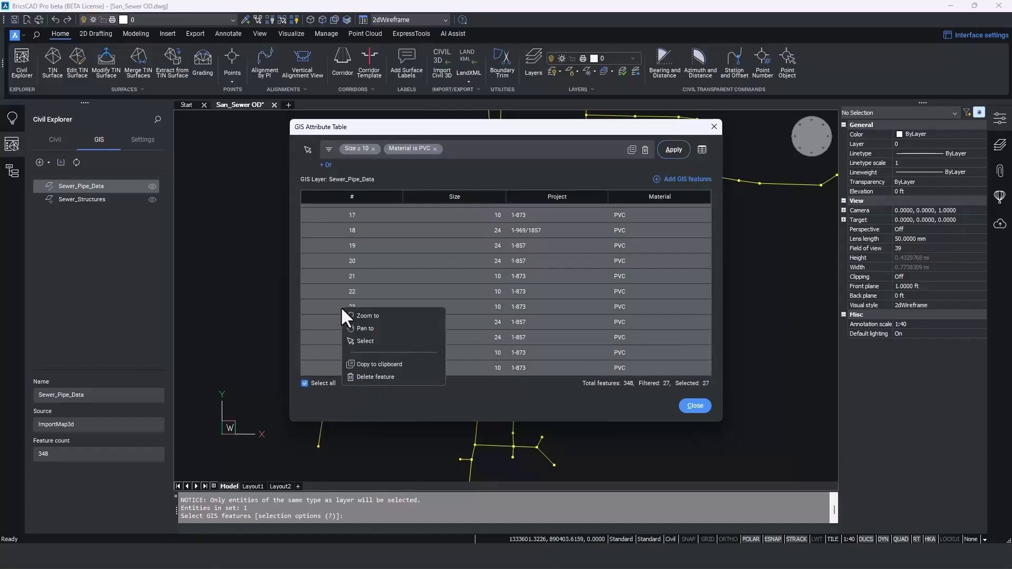
pyautogui.click(368, 340)
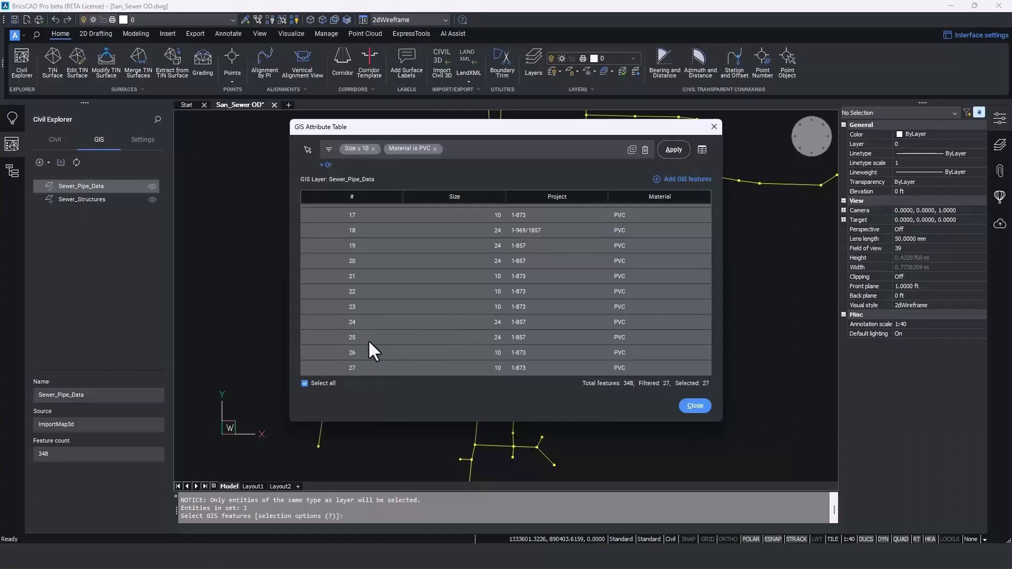
pyautogui.click(697, 406)
pyautogui.scroll(-5, 658, 387)
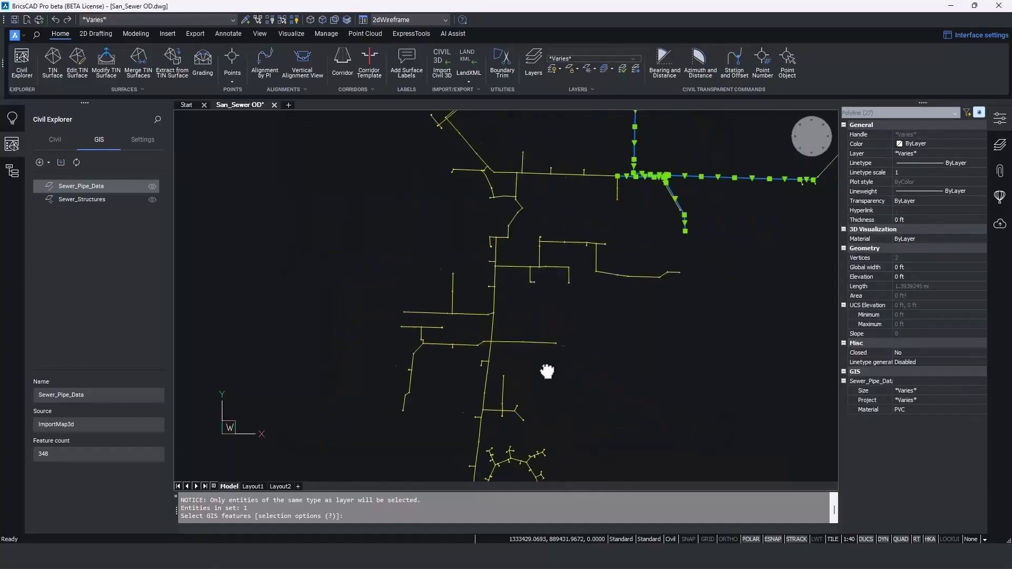
pyautogui.moveTo(544, 351)
pyautogui.mouseDown(button='middle')
pyautogui.moveTo(482, 339)
pyautogui.moveTo(463, 317)
pyautogui.mouseUp(button='middle')
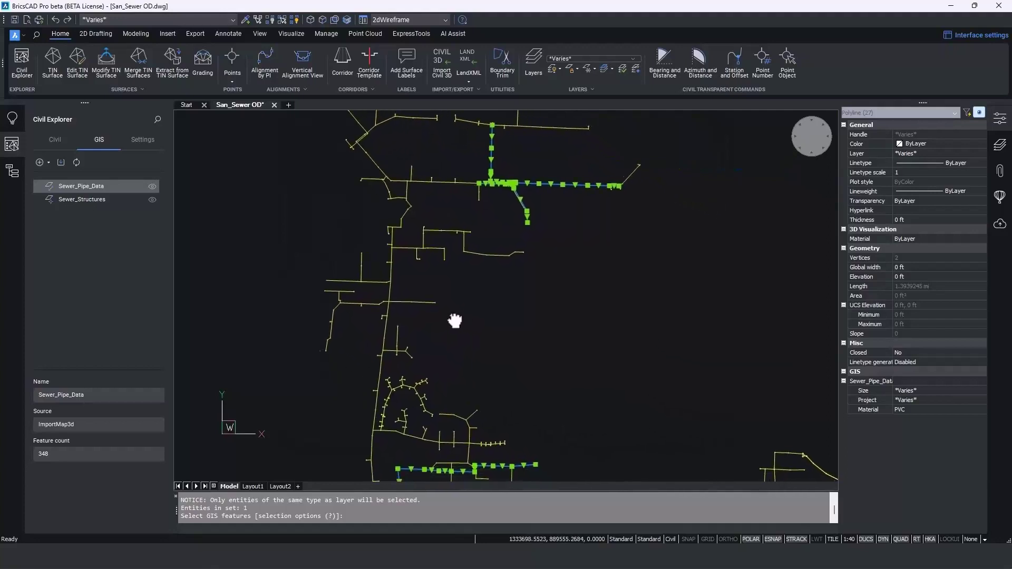
pyautogui.scroll(-2, 453, 290)
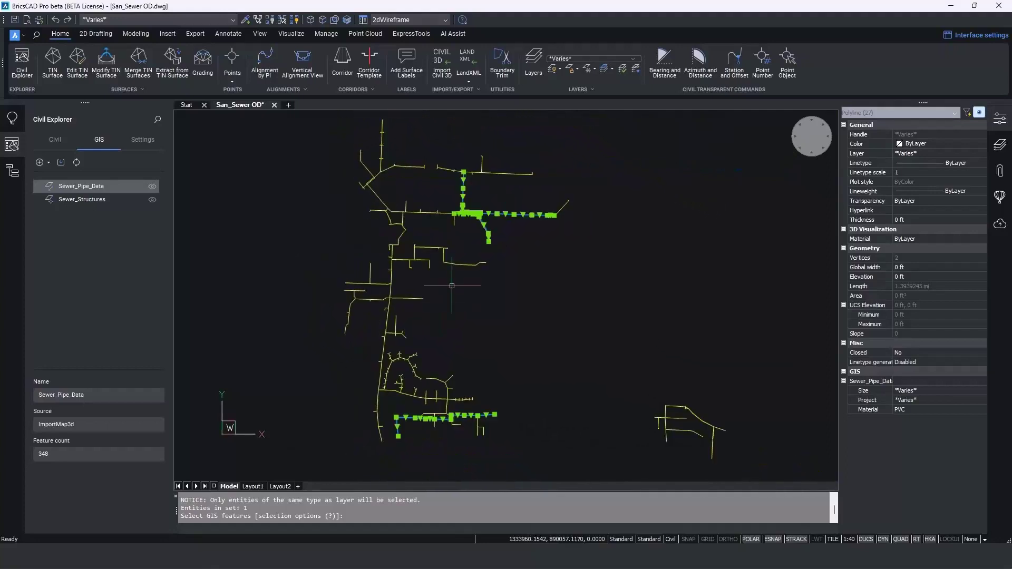
pyautogui.press('Escape')
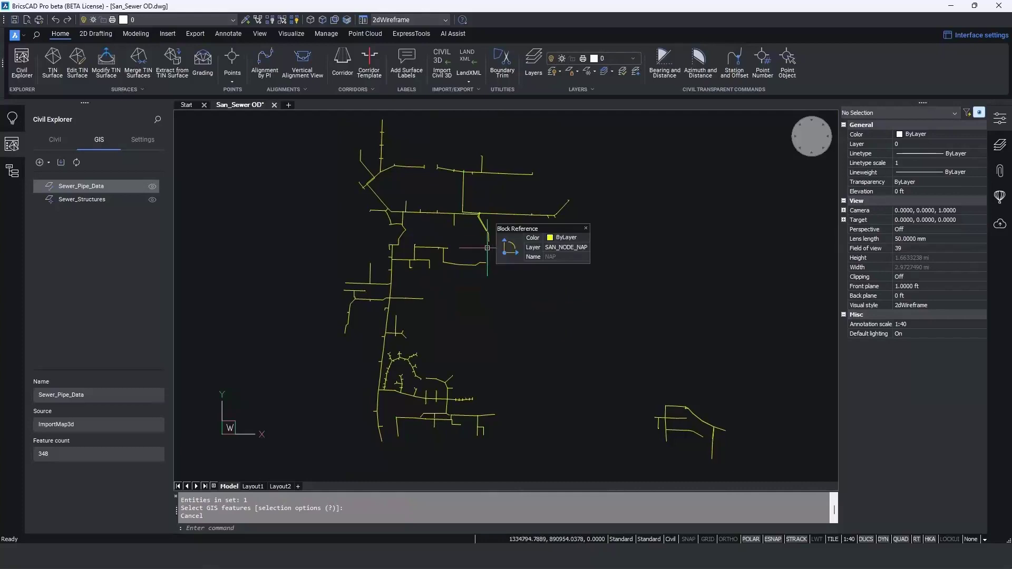
# - Select the short diagonal pipe at the main network's northeast end and pick it from the Sewer_Pipe_Data attribute table to locate its record
pyautogui.click(561, 208)
pyautogui.doubleClick(109, 186)
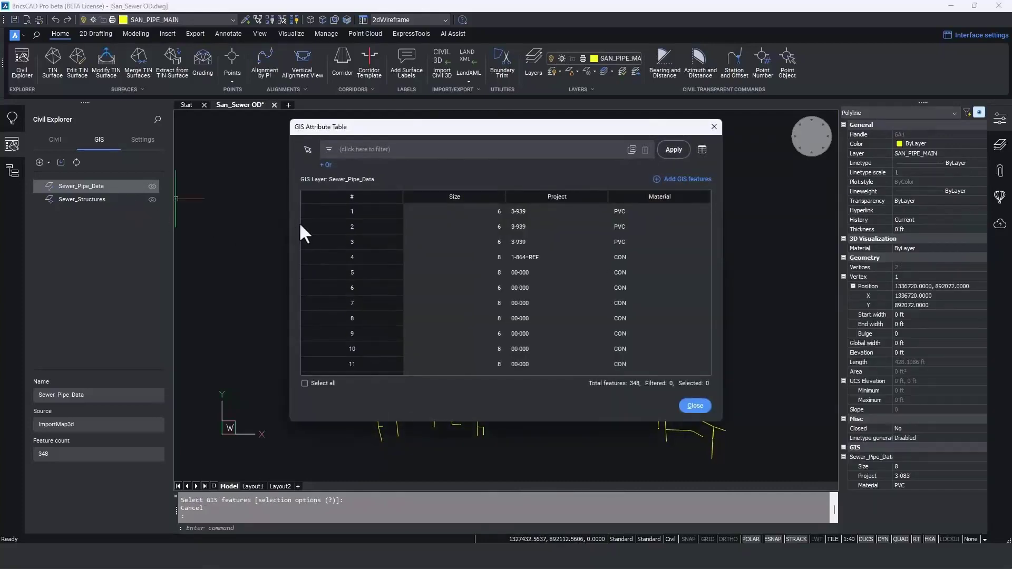
pyautogui.click(308, 150)
pyautogui.click(561, 207)
pyautogui.press('Return')
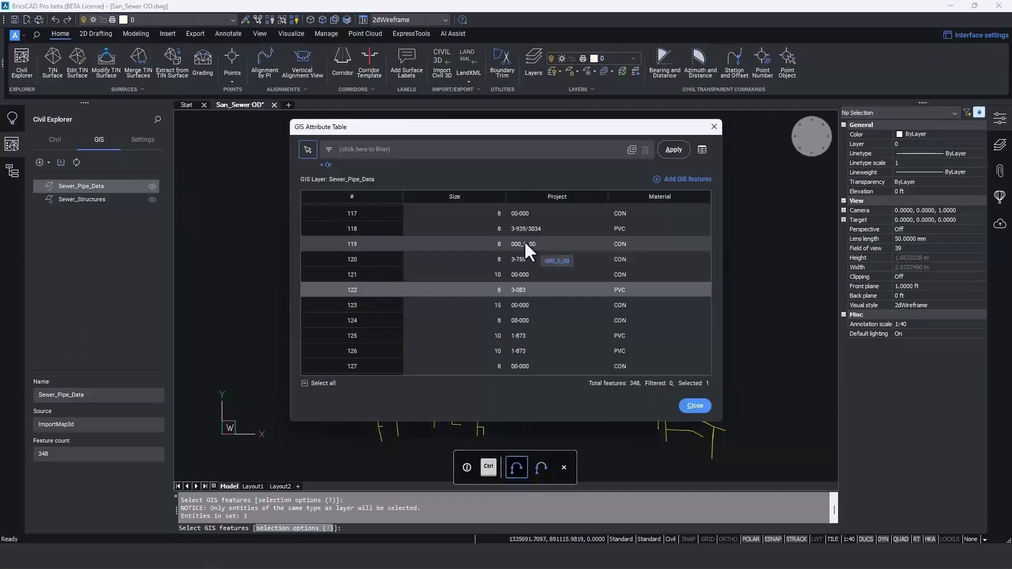
# - Set the Size of the located pipe record with Project 3-083 to 12
pyautogui.click(482, 290)
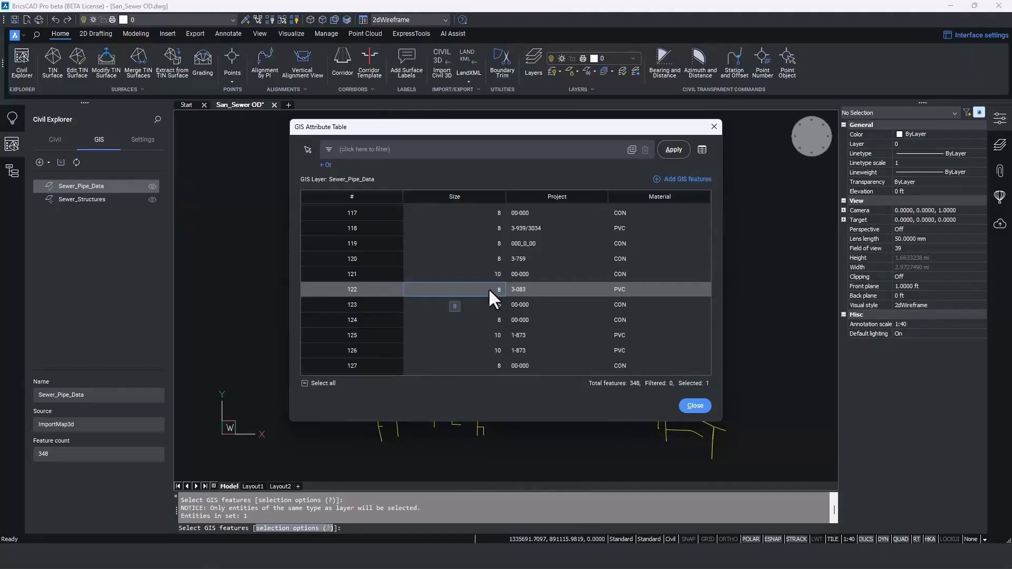
pyautogui.doubleClick(487, 287)
pyautogui.press('Return')
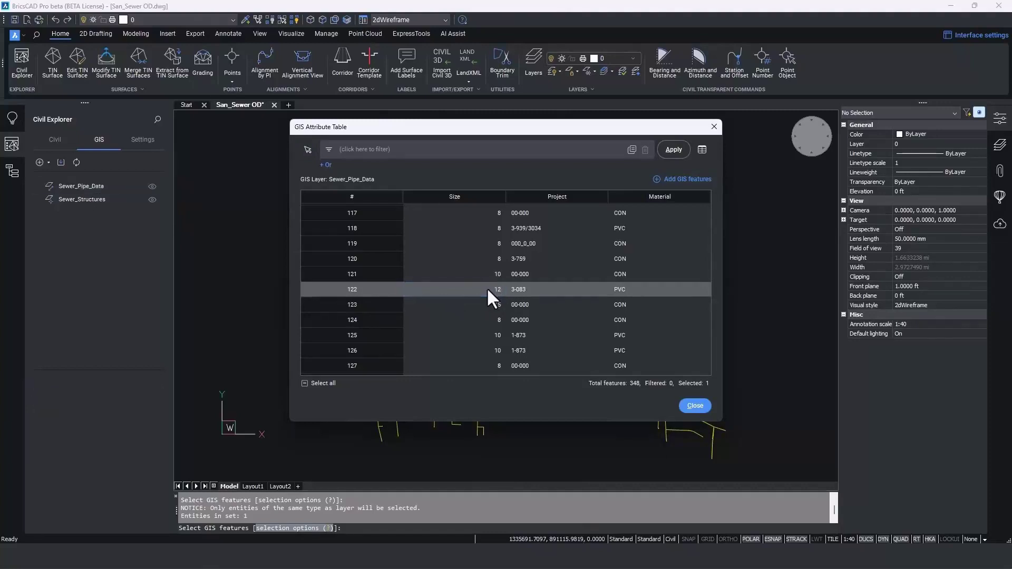
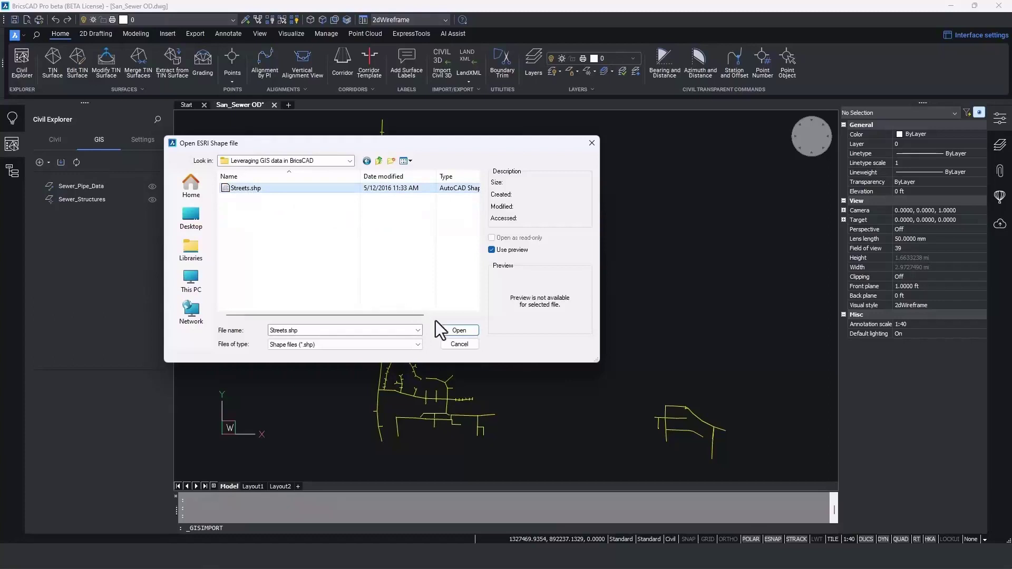
# - Import all of Streets.shp as GIS data, checking the drawing layer options and keeping the Streets layer
pyautogui.click(451, 330)
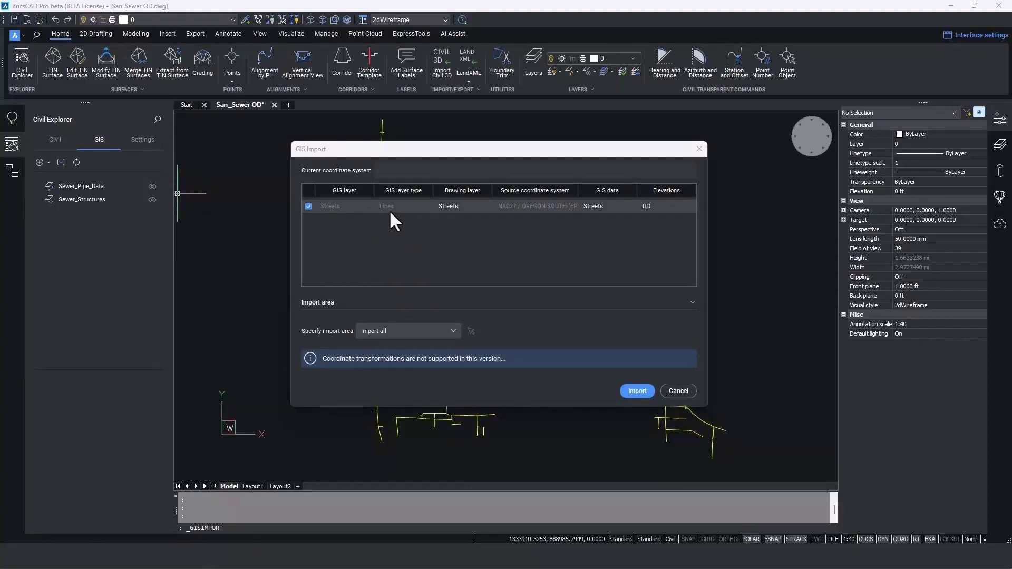
pyautogui.click(476, 203)
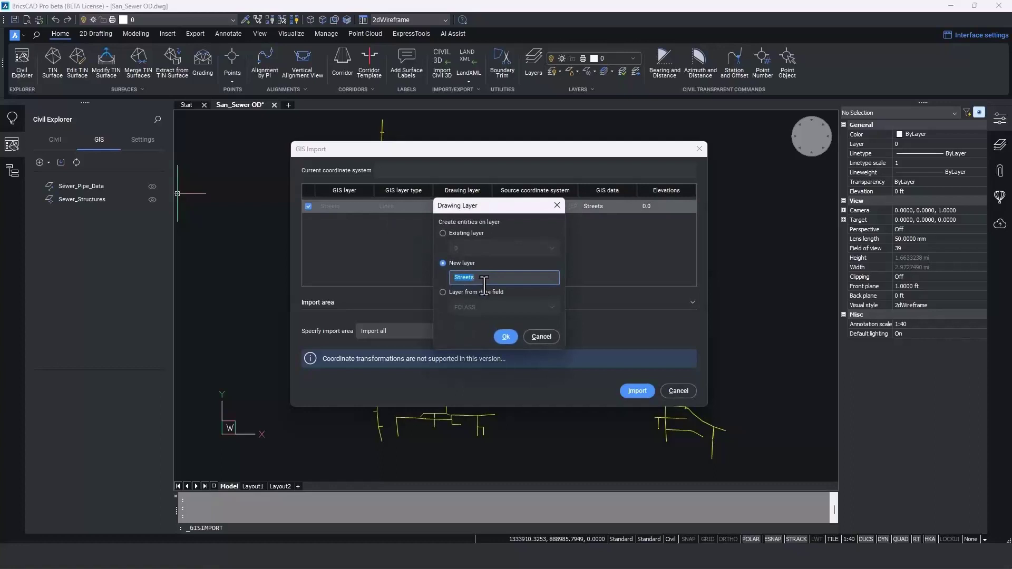
pyautogui.click(540, 336)
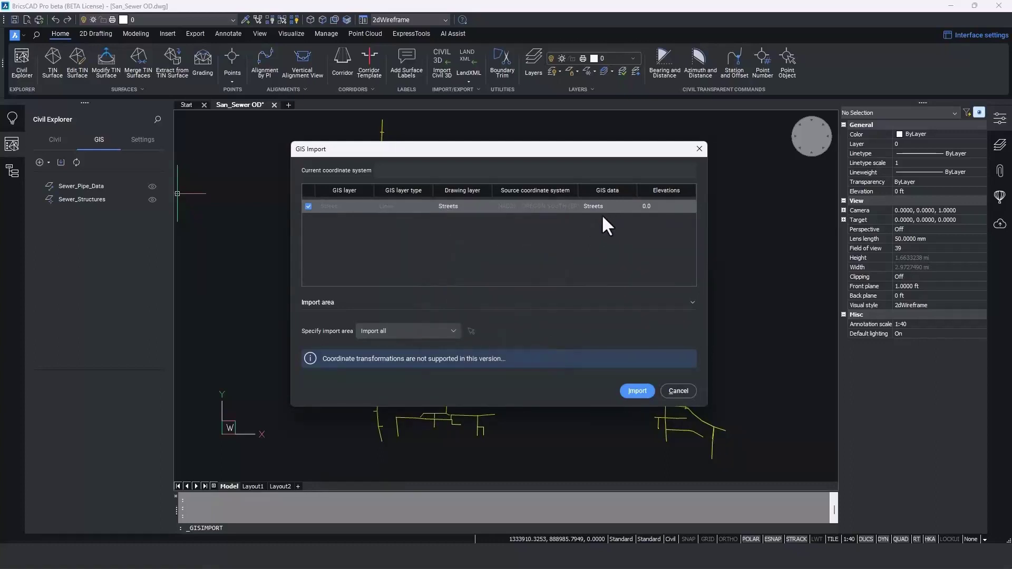
pyautogui.click(639, 392)
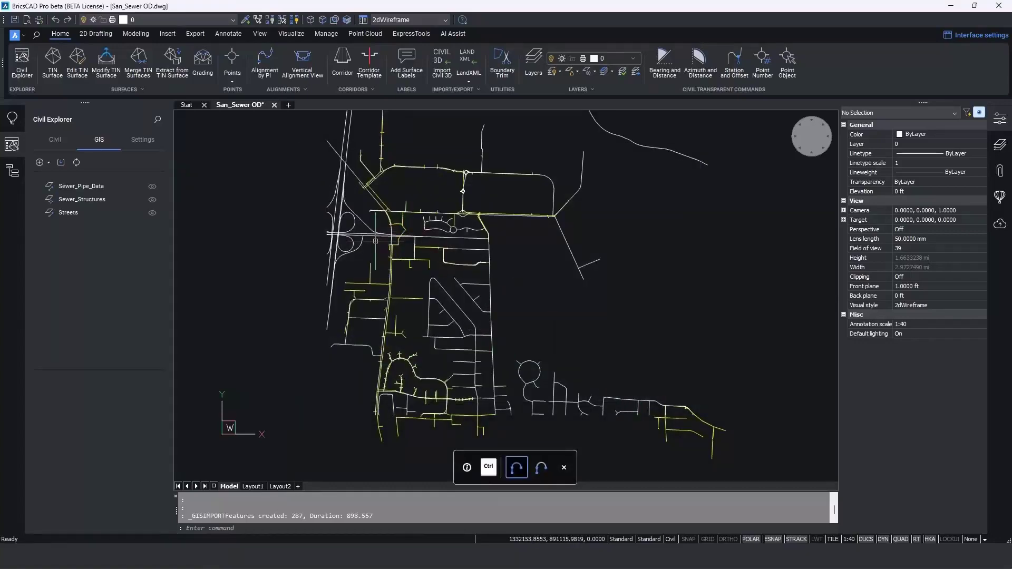
# - Inspect the imported streets in the drawing and in their attribute table, and hide the Streets layer
pyautogui.scroll(5, 375, 241)
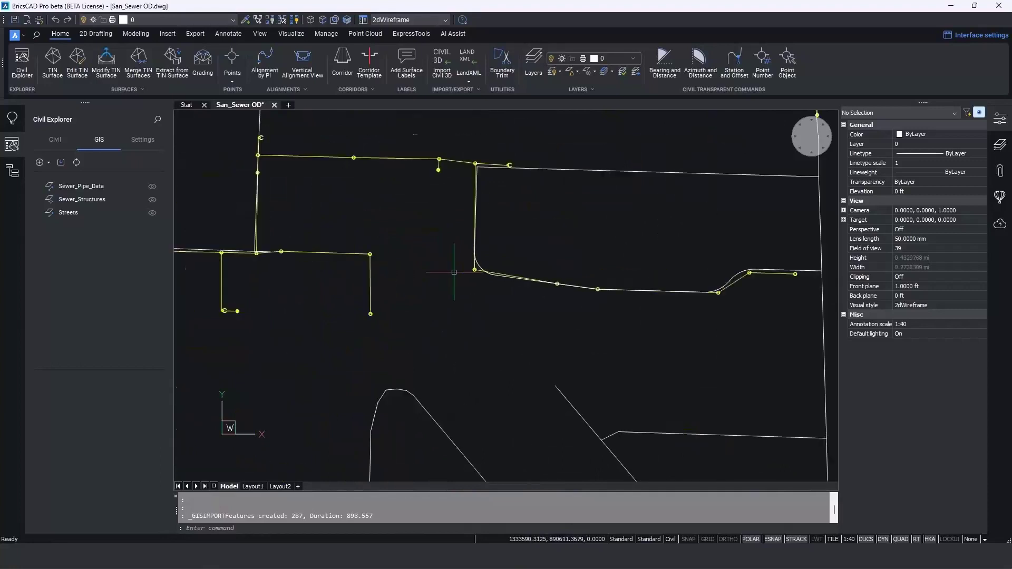
pyautogui.scroll(4, 455, 274)
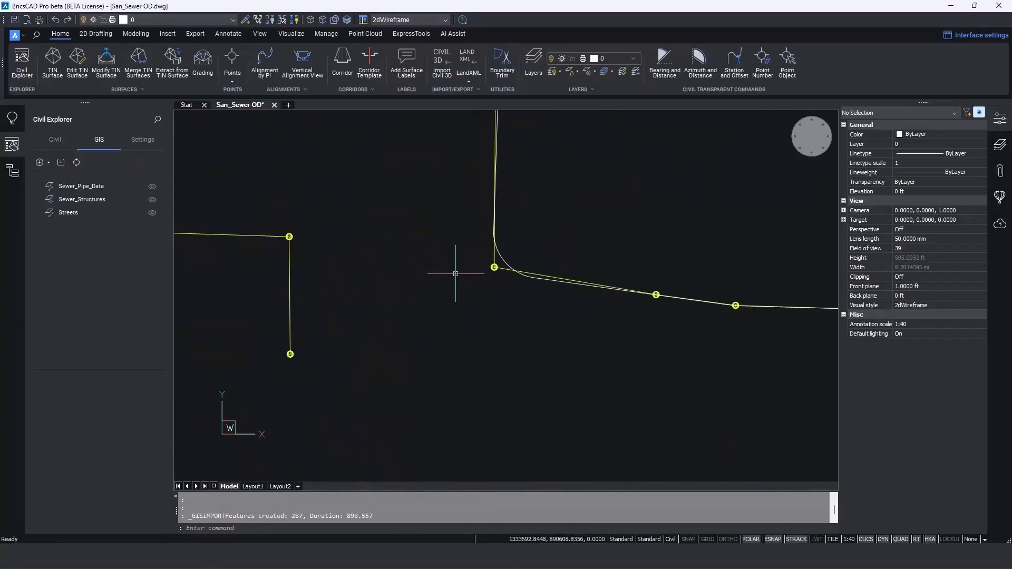
pyautogui.scroll(-3, 456, 274)
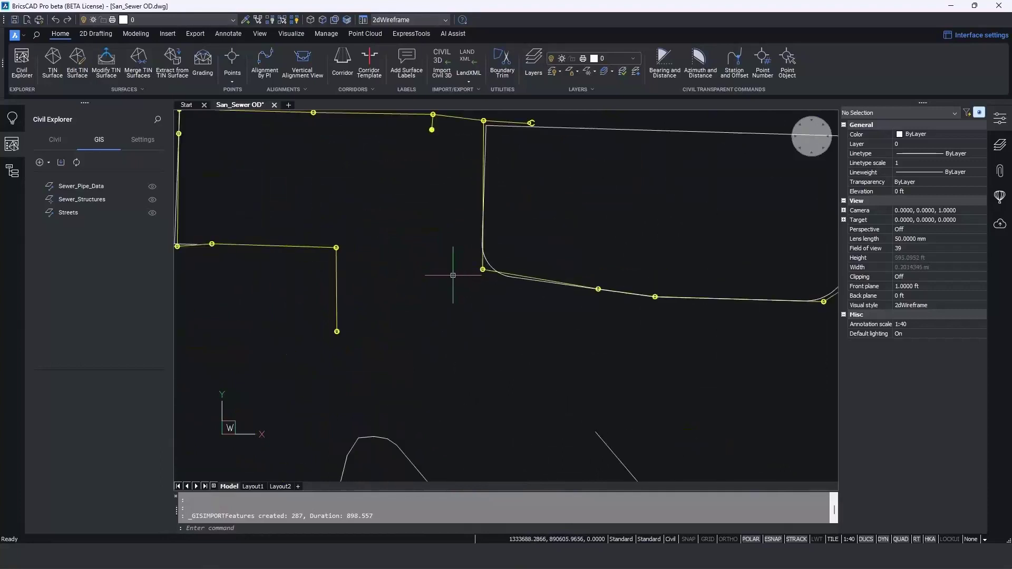
pyautogui.doubleClick(99, 214)
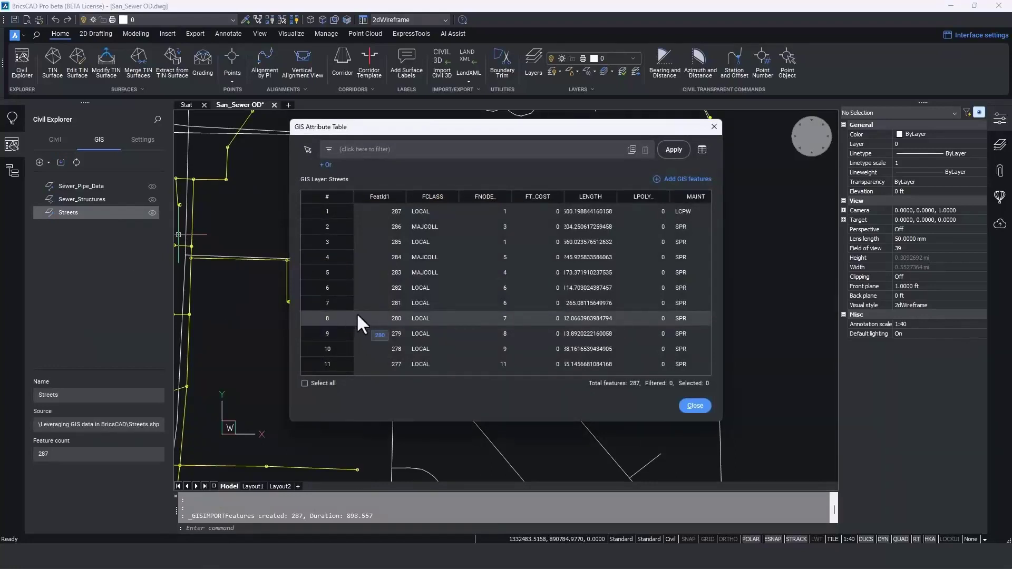
pyautogui.click(692, 406)
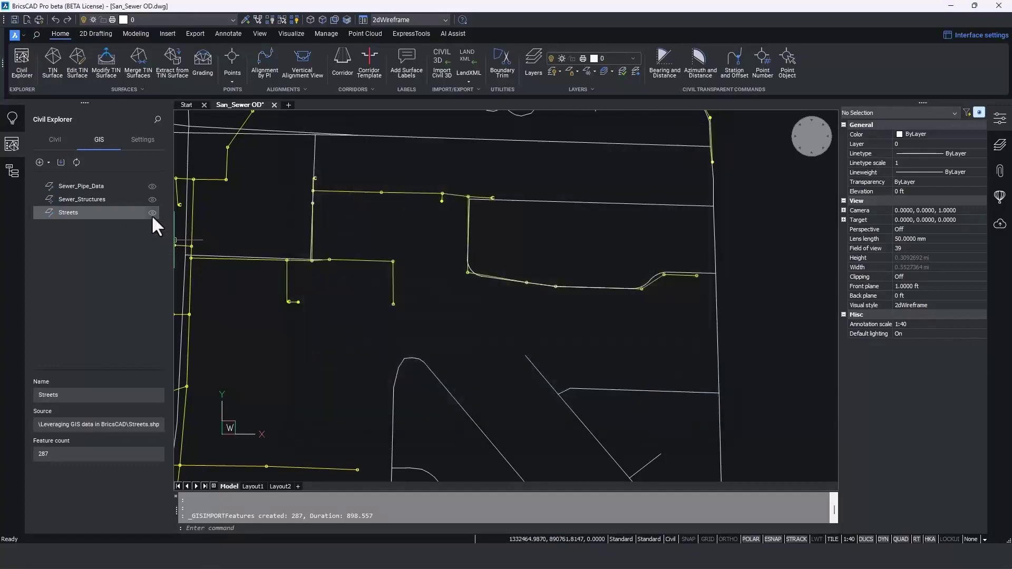
pyautogui.click(152, 212)
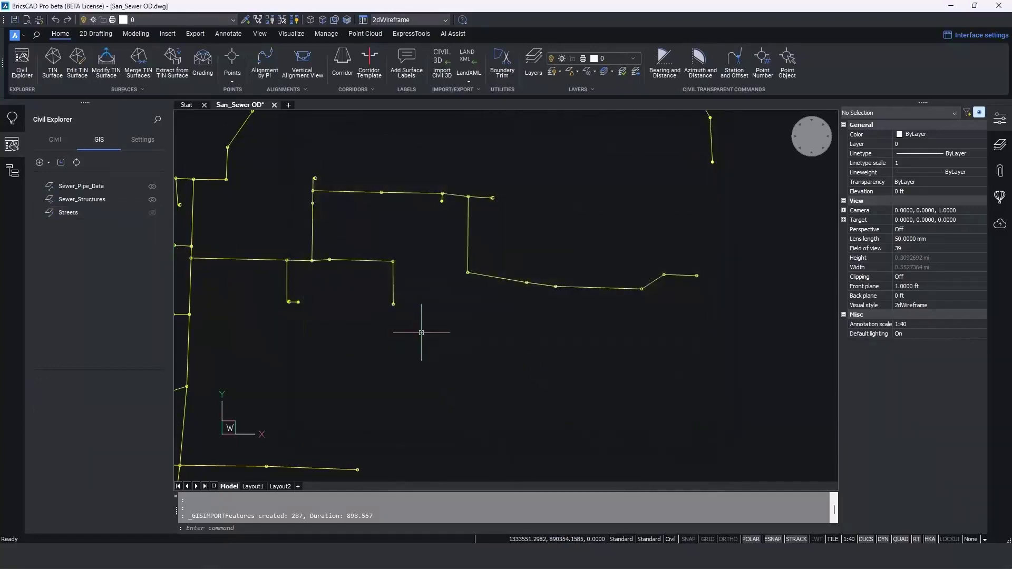
# - Start a polyline snapped to the western endpoint of the short pipe at the north end of the sewer branch
pyautogui.scroll(-2, 424, 333)
pyautogui.scroll(-2, 425, 333)
pyautogui.moveTo(424, 333)
pyautogui.mouseDown(button='middle')
pyautogui.moveTo(425, 362)
pyautogui.moveTo(369, 429)
pyautogui.moveTo(388, 457)
pyautogui.mouseUp(button='middle')
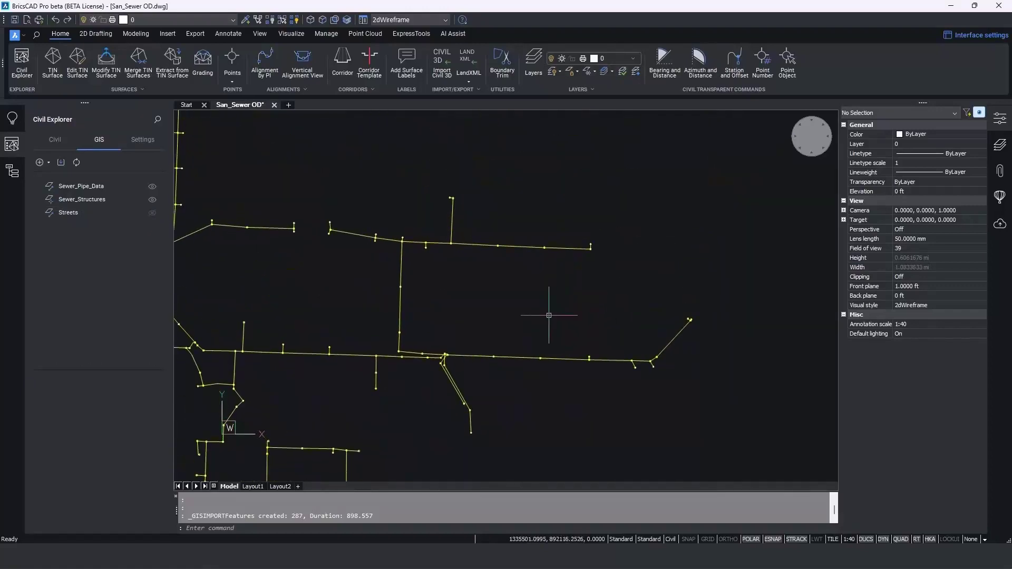
pyautogui.scroll(2, 448, 189)
pyautogui.scroll(4, 448, 189)
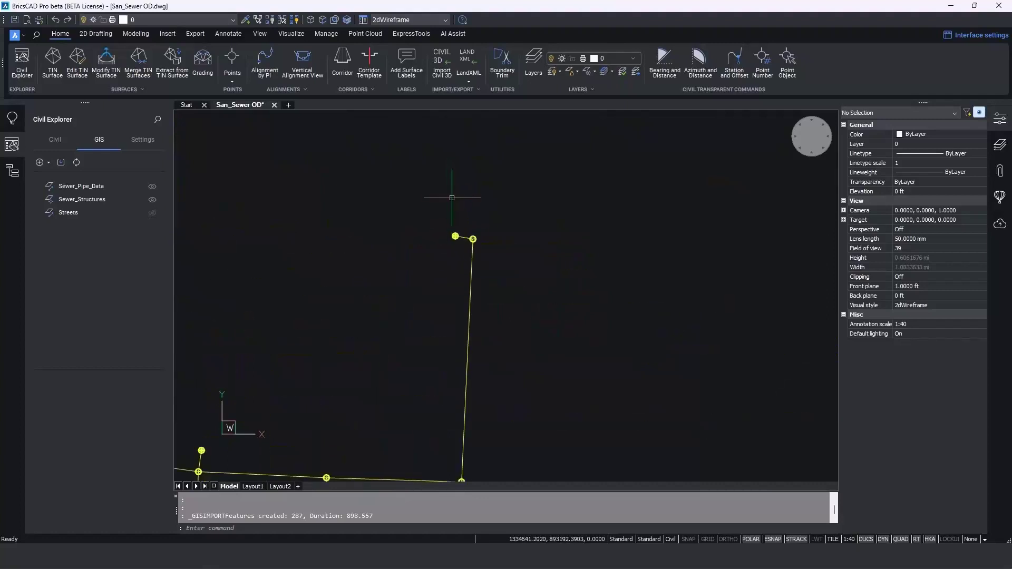
pyautogui.moveTo(454, 199); pyautogui.dragTo(484, 246, button='middle')
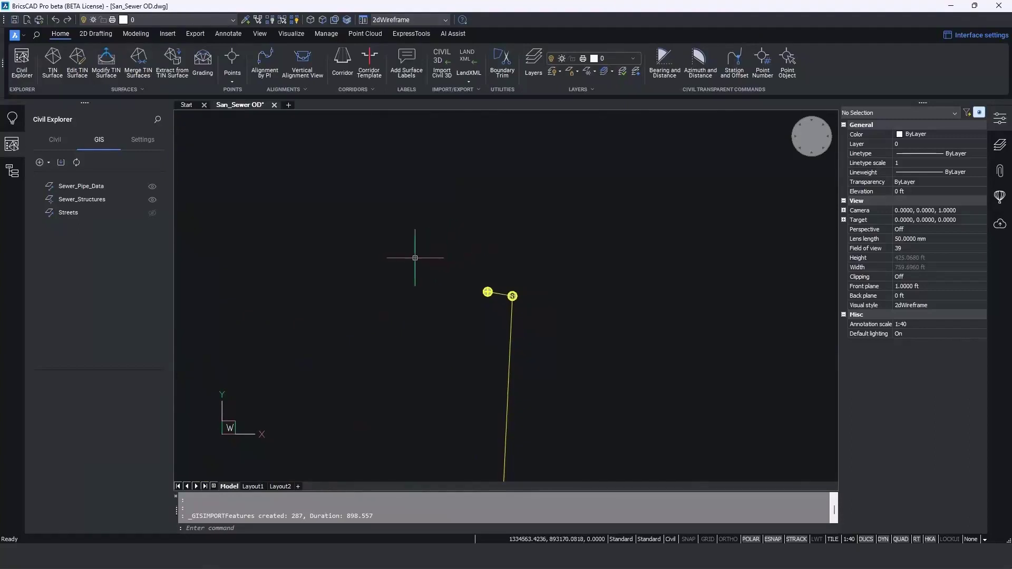
pyautogui.write('PL')
pyautogui.press('Return')
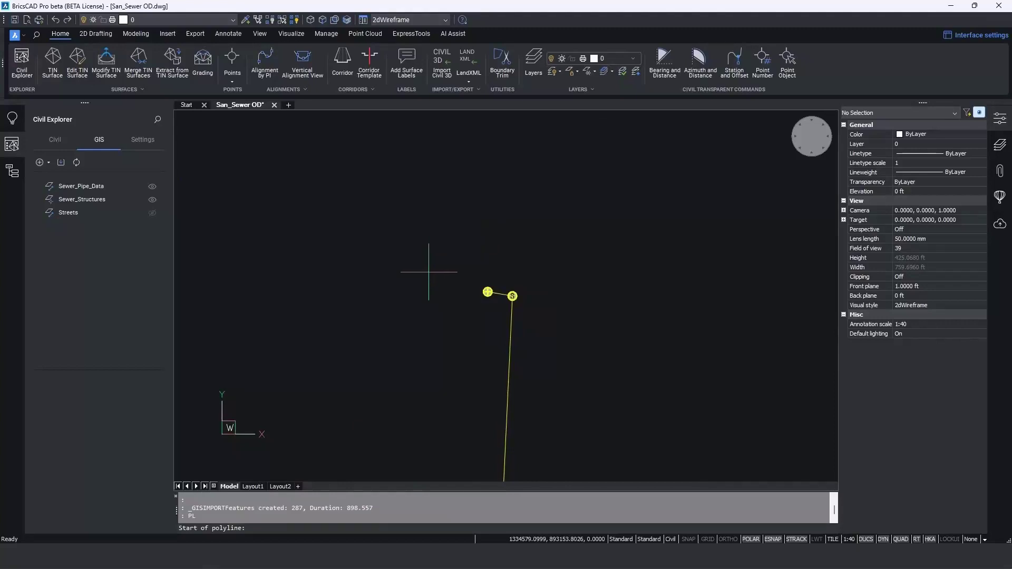
pyautogui.write('end')
pyautogui.press('Return')
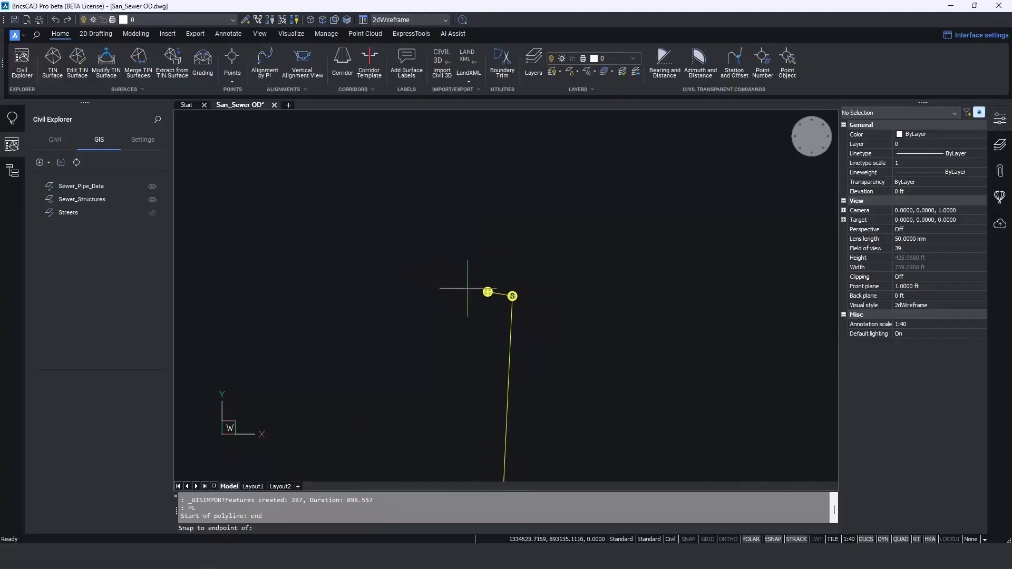
pyautogui.scroll(3, 497, 294)
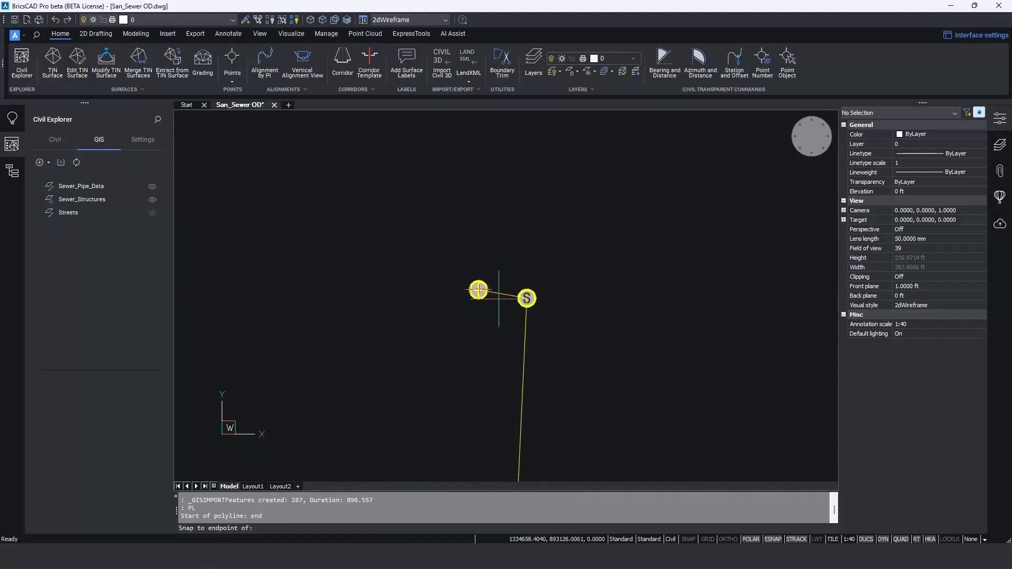
pyautogui.click(500, 296)
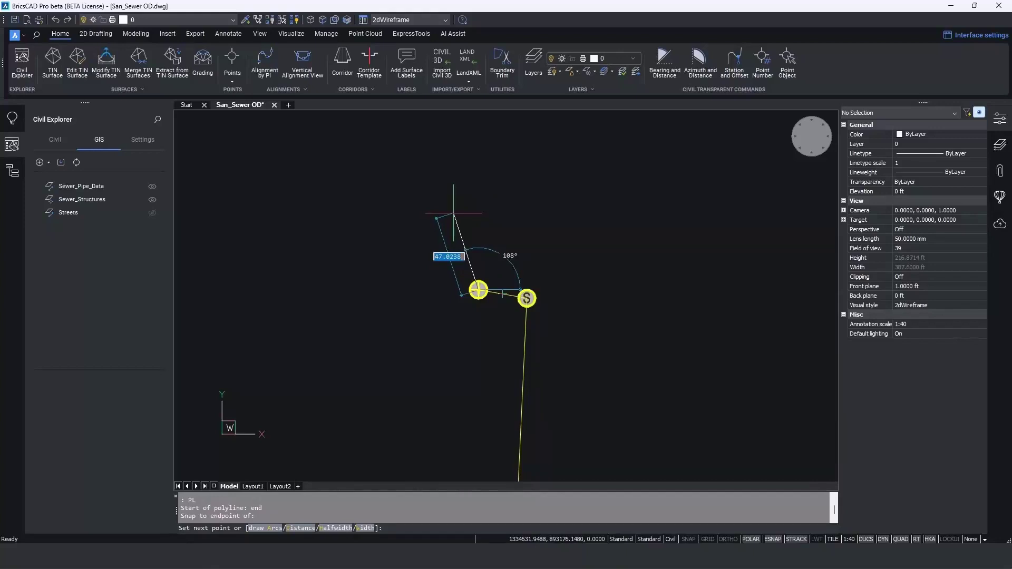
# - Draw the polyline segment by bearing and distance in the northwest quadrant, with bearing 12.4356 and distance 100, and finish the polyline
pyautogui.write("'bd")
pyautogui.press('Return')
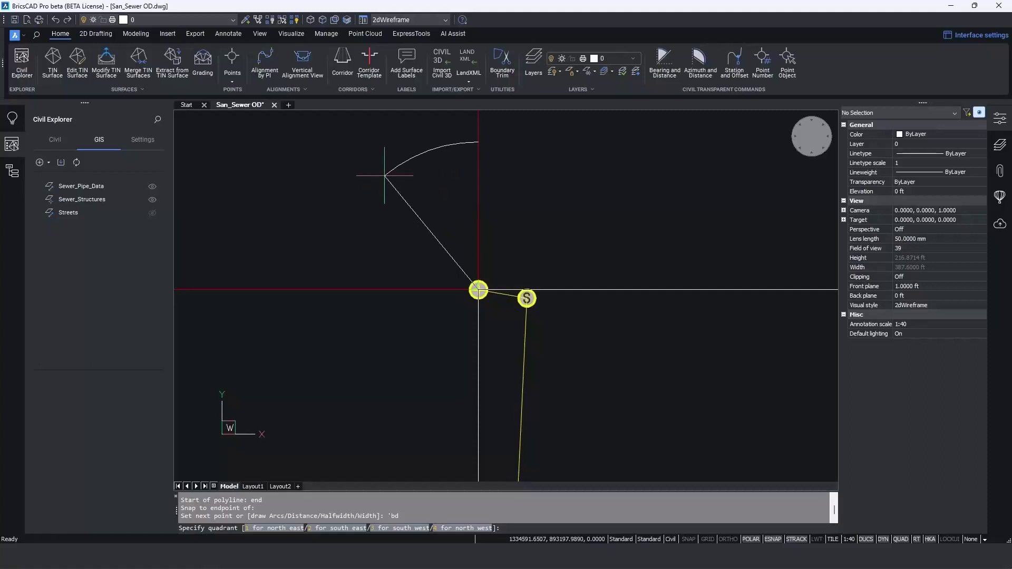
pyautogui.click(386, 176)
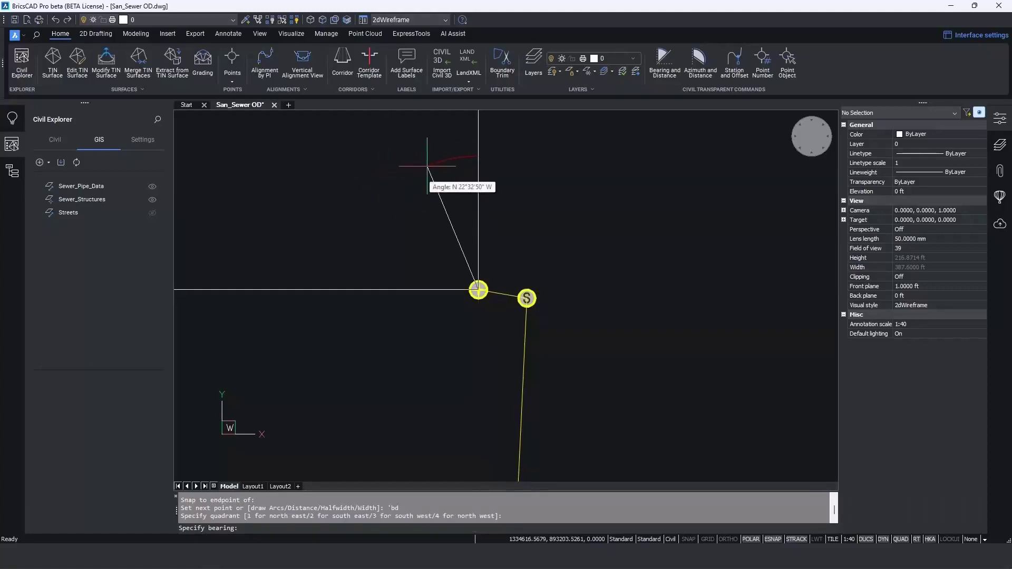
pyautogui.write('12.4356')
pyautogui.press('Return')
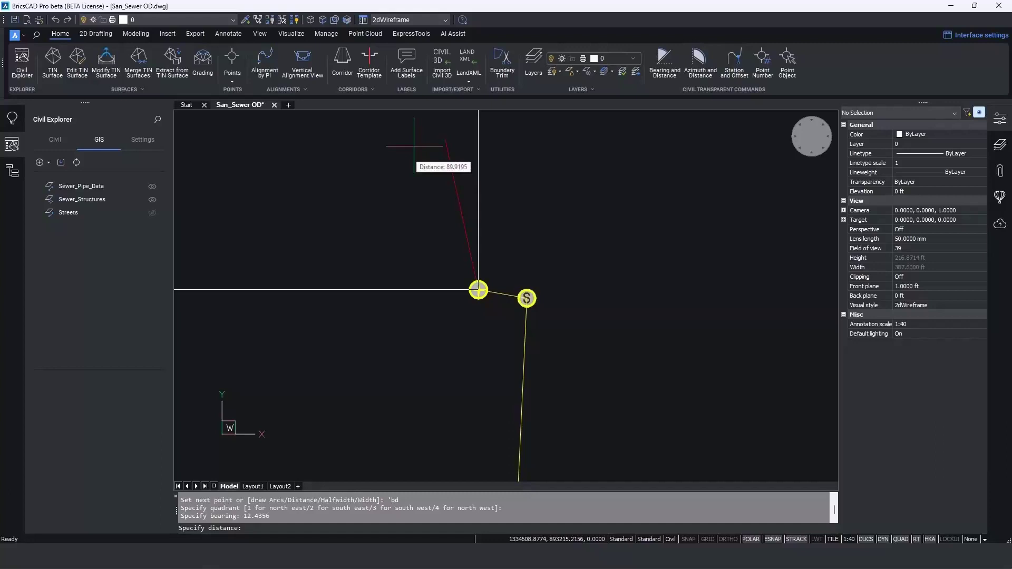
pyautogui.write('100')
pyautogui.press('Return')
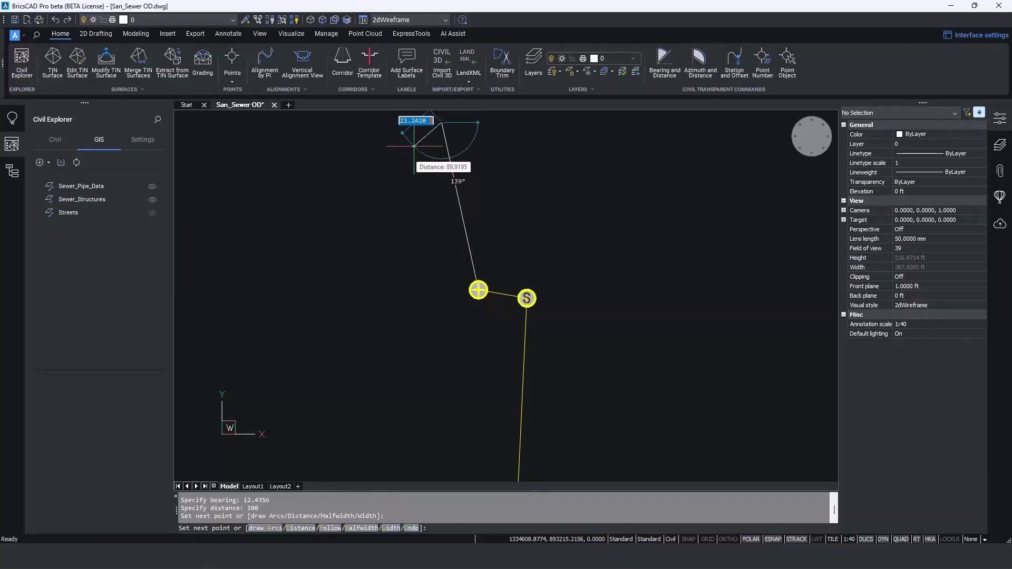
pyautogui.press('Return')
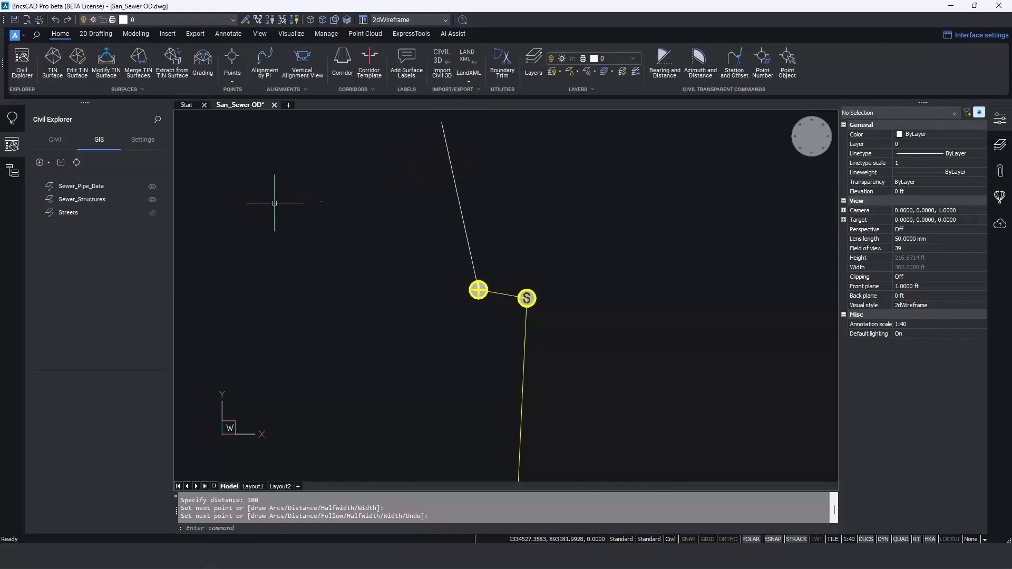
# - Add the newly drawn polyline as a feature of the Sewer_Pipe_Data layer through its attribute table
pyautogui.doubleClick(104, 190)
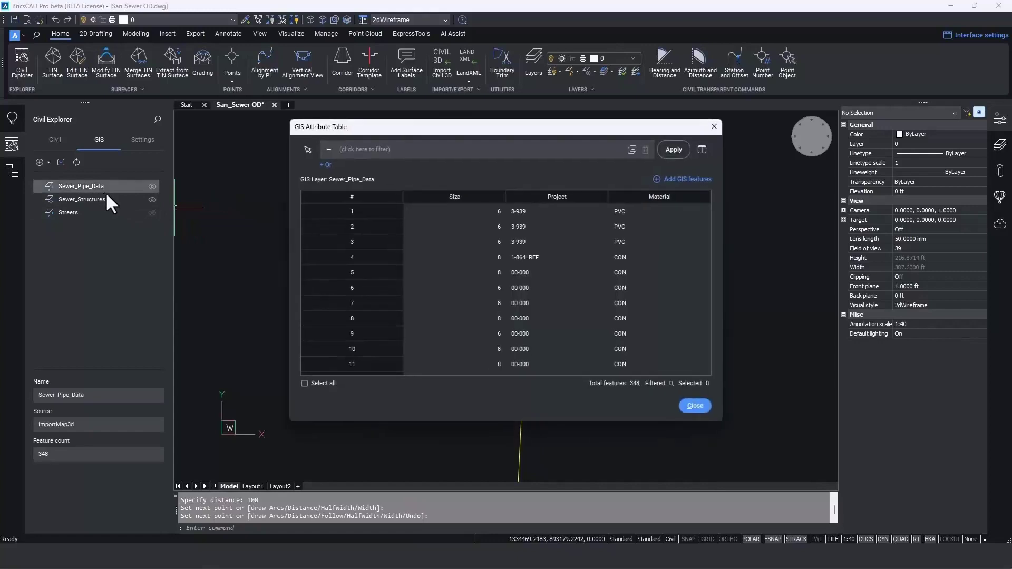
pyautogui.click(671, 179)
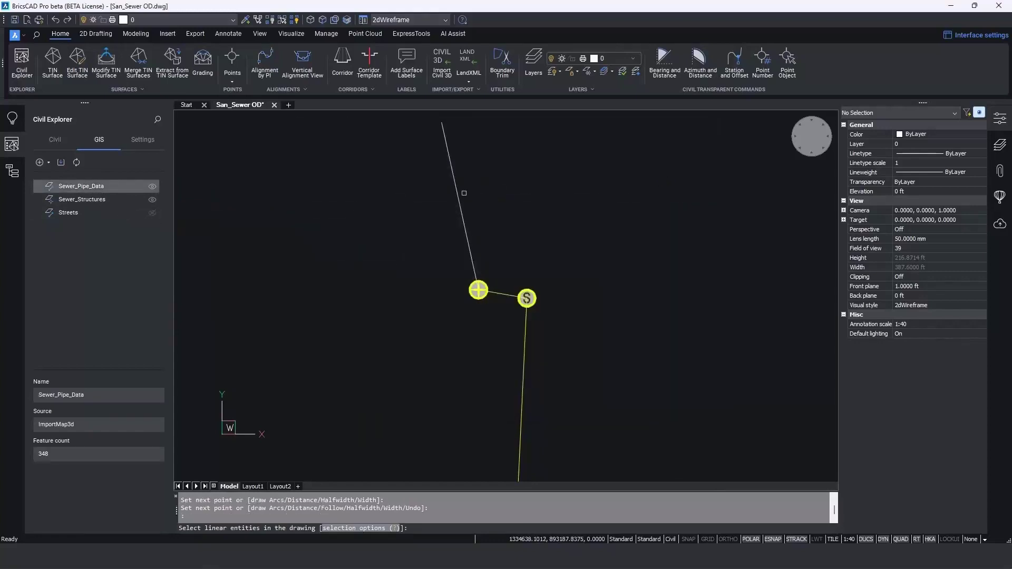
pyautogui.click(457, 189)
pyautogui.press('Return')
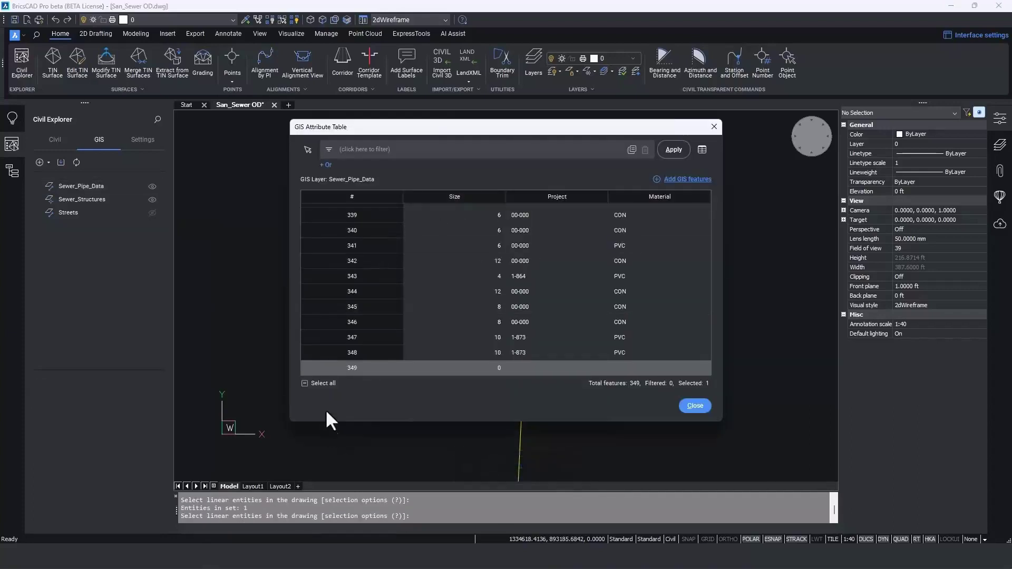
# - Fill in the new feature's Size, Project 2-123 and Material, and check its layer membership by hiding and showing Sewer_Pipe_Data
pyautogui.doubleClick(493, 368)
pyautogui.doubleClick(535, 369)
pyautogui.write('2-123')
pyautogui.doubleClick(621, 367)
pyautogui.press('Return')
pyautogui.click(694, 406)
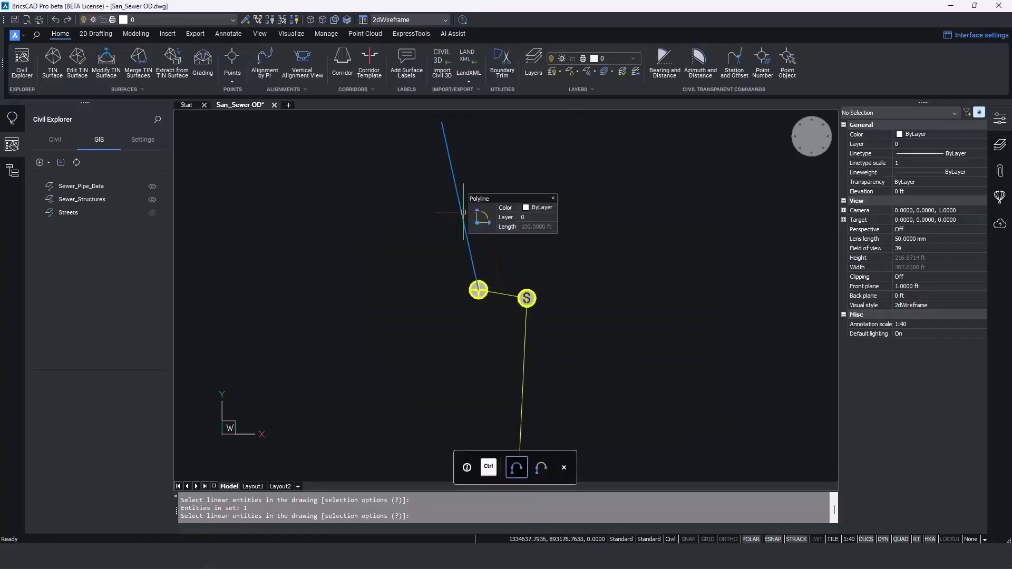
pyautogui.click(156, 186)
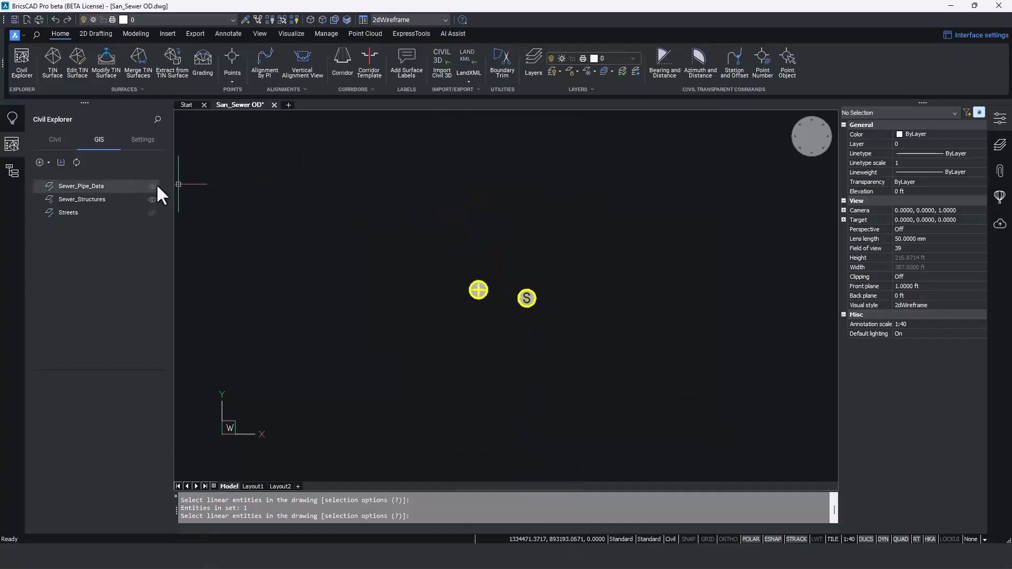
pyautogui.click(152, 186)
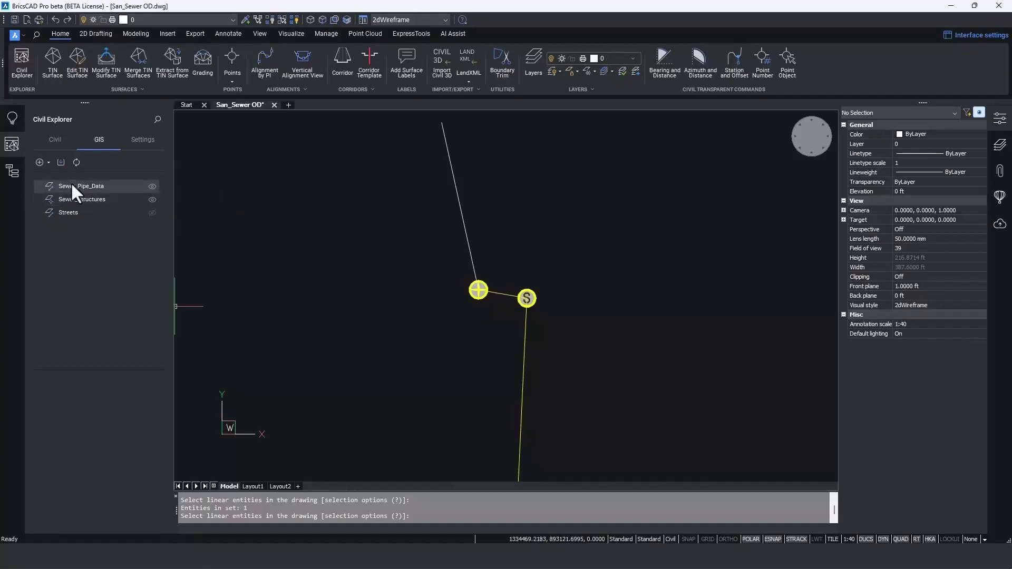
# - Start a new GIS layer named Water with the Line geometry type
pyautogui.click(48, 163)
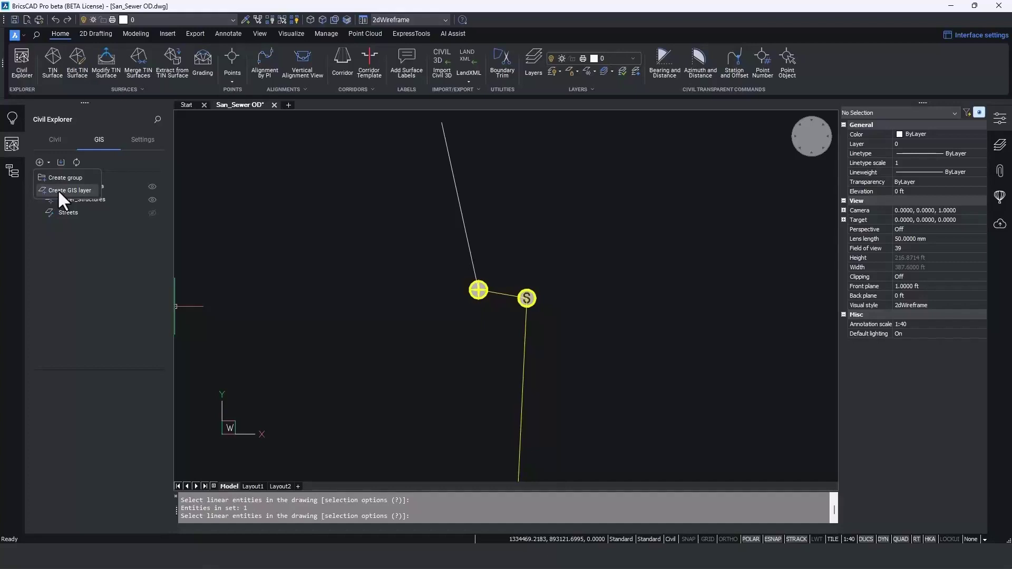
pyautogui.click(58, 189)
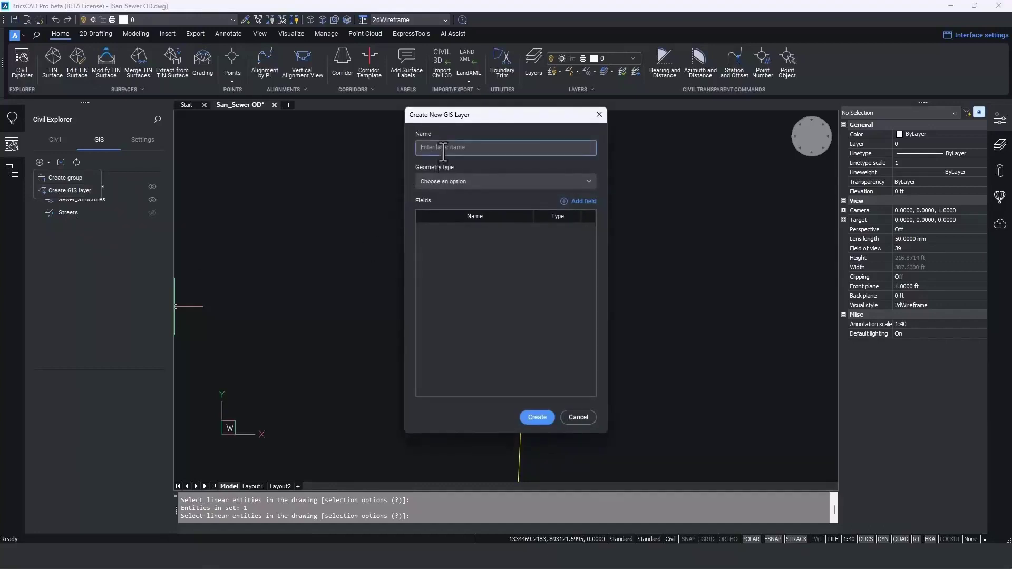
pyautogui.write('Water')
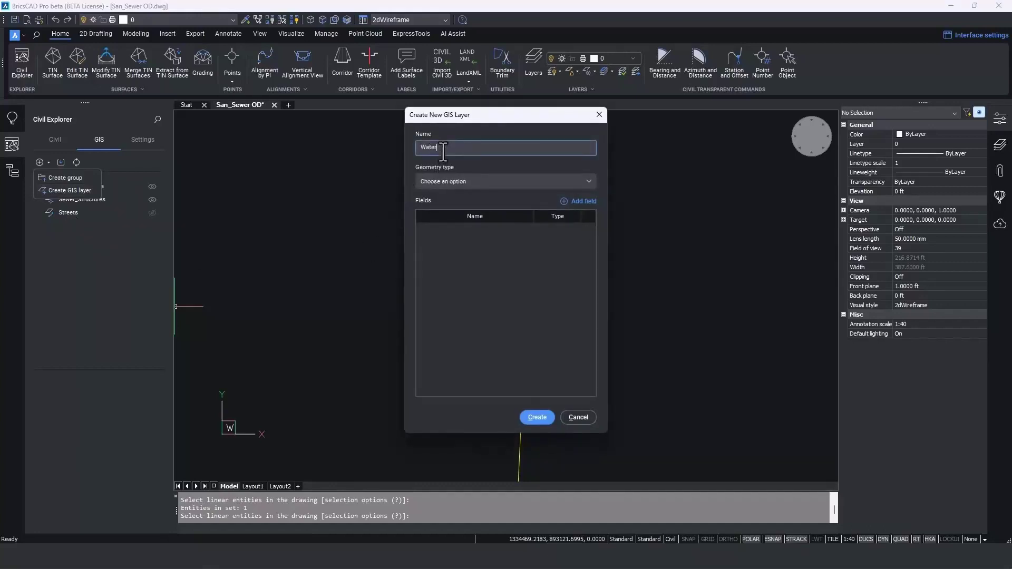
pyautogui.click(486, 181)
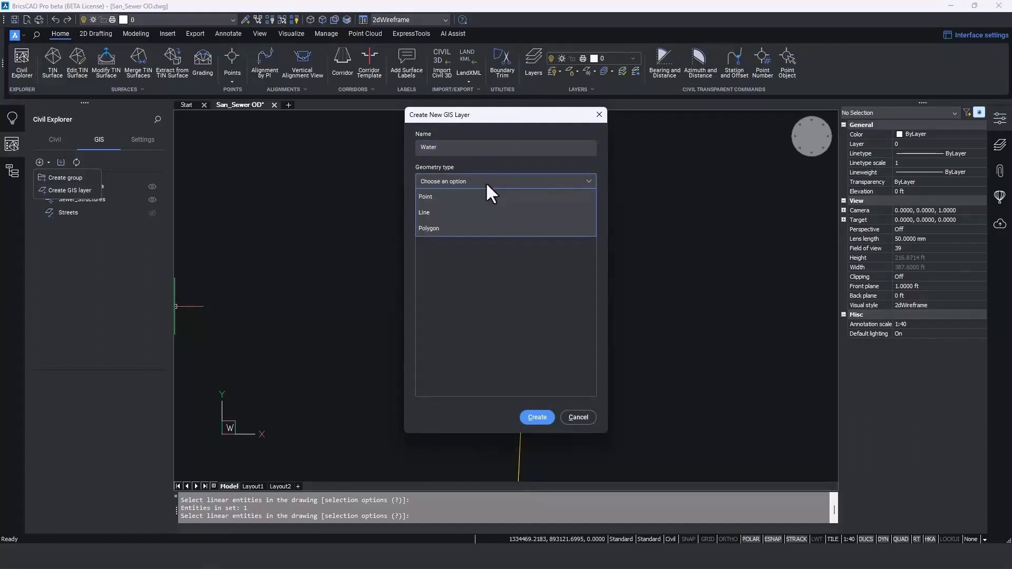
pyautogui.click(478, 211)
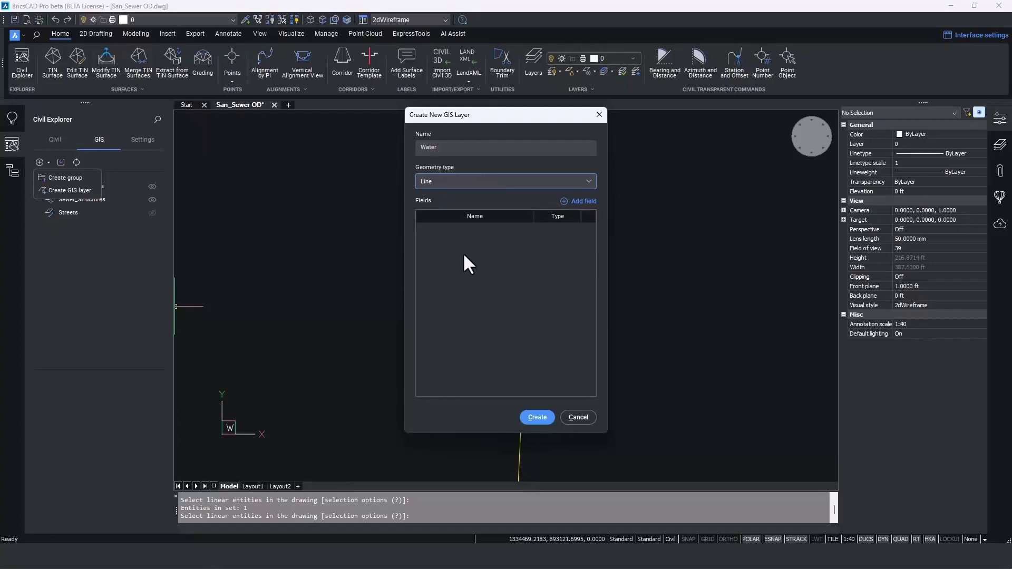
# - Add two attribute fields to the new layer: Size as Integer and Material as String
pyautogui.click(582, 202)
pyautogui.doubleClick(479, 236)
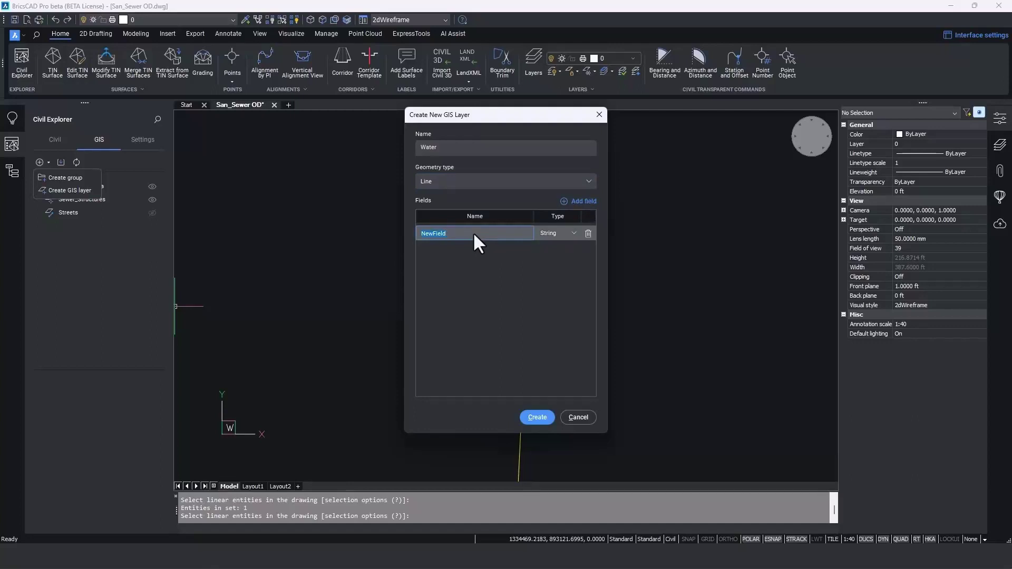
pyautogui.write('Size')
pyautogui.click(559, 233)
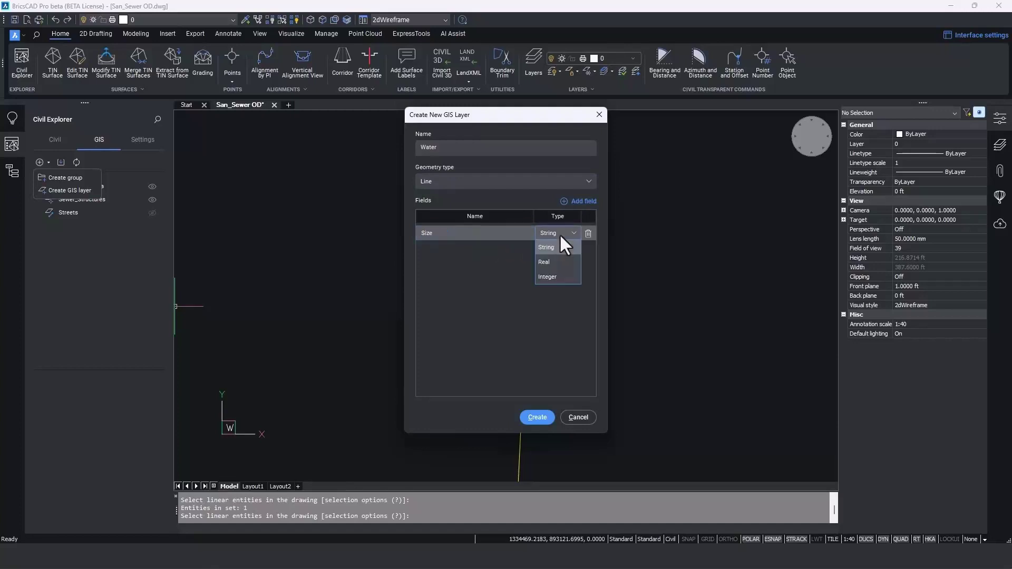
pyautogui.click(548, 277)
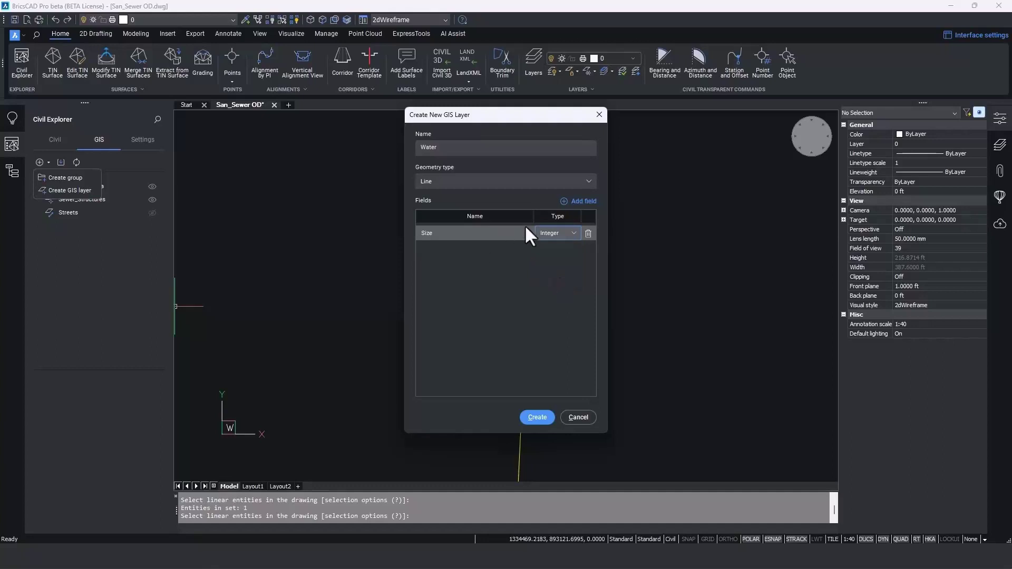
pyautogui.click(590, 201)
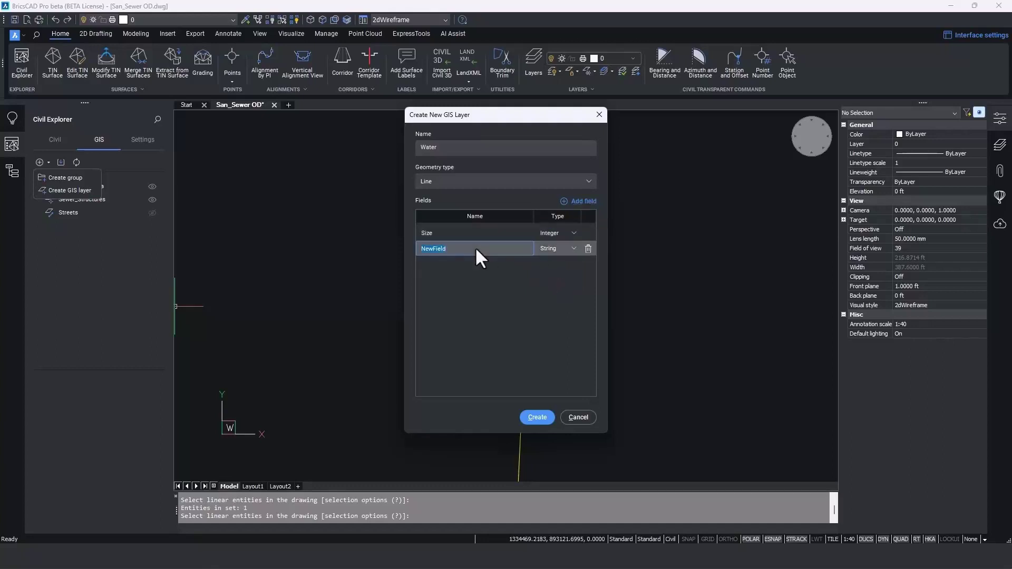
pyautogui.write('Material')
pyautogui.click(557, 252)
pyautogui.click(557, 251)
# - Create the Water layer and check its attribute table
pyautogui.click(534, 417)
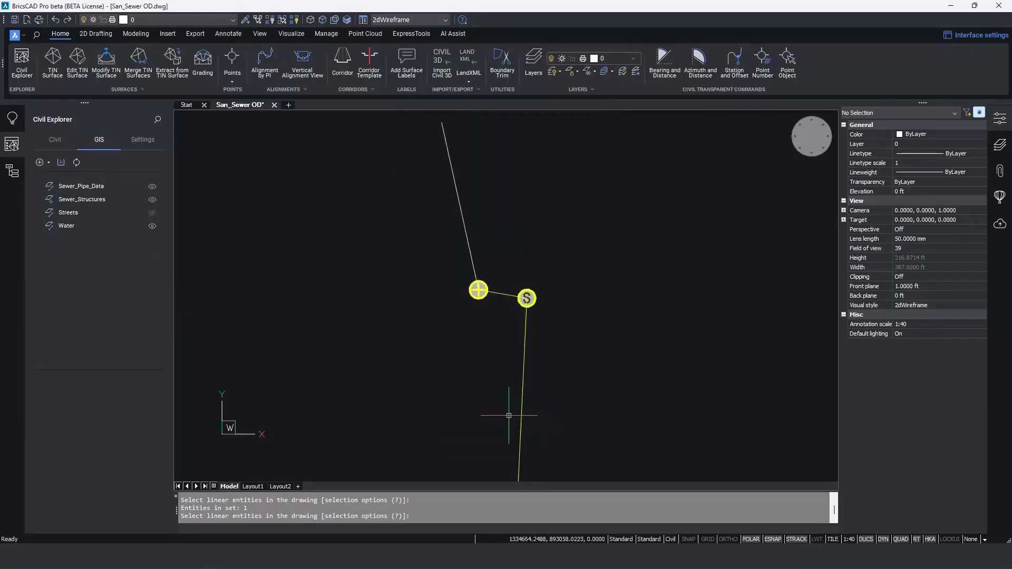
pyautogui.doubleClick(62, 225)
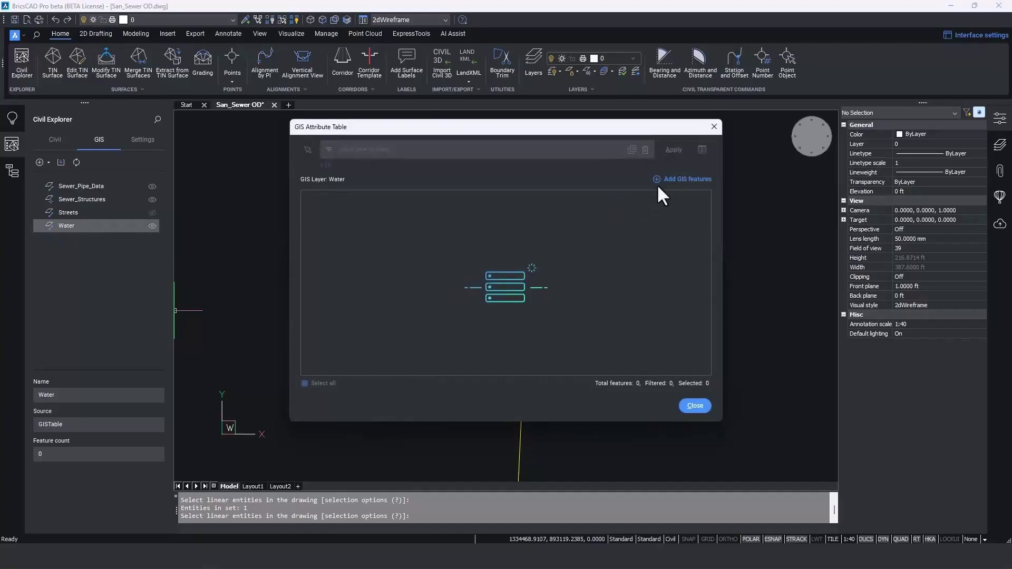
pyautogui.click(695, 406)
# - Draw a one-segment polyline just east of the north-south sewer run, connecting the area between the two east-west sewer lines
pyautogui.scroll(-5, 588, 355)
pyautogui.scroll(-3, 588, 354)
pyautogui.moveTo(583, 357)
pyautogui.mouseDown(button='middle')
pyautogui.moveTo(498, 222)
pyautogui.moveTo(493, 135)
pyautogui.mouseUp(button='middle')
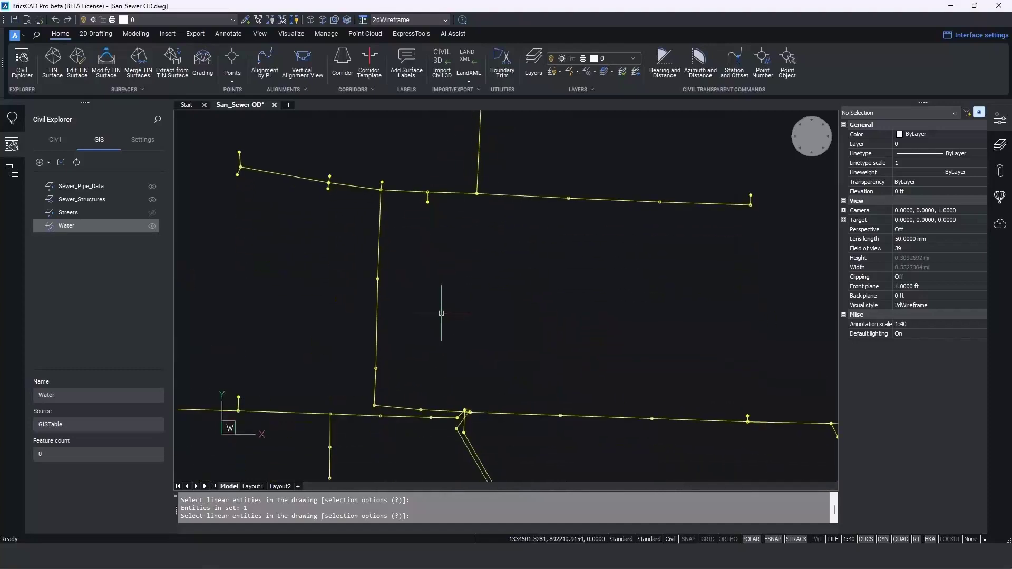
pyautogui.write('pl')
pyautogui.press('Return')
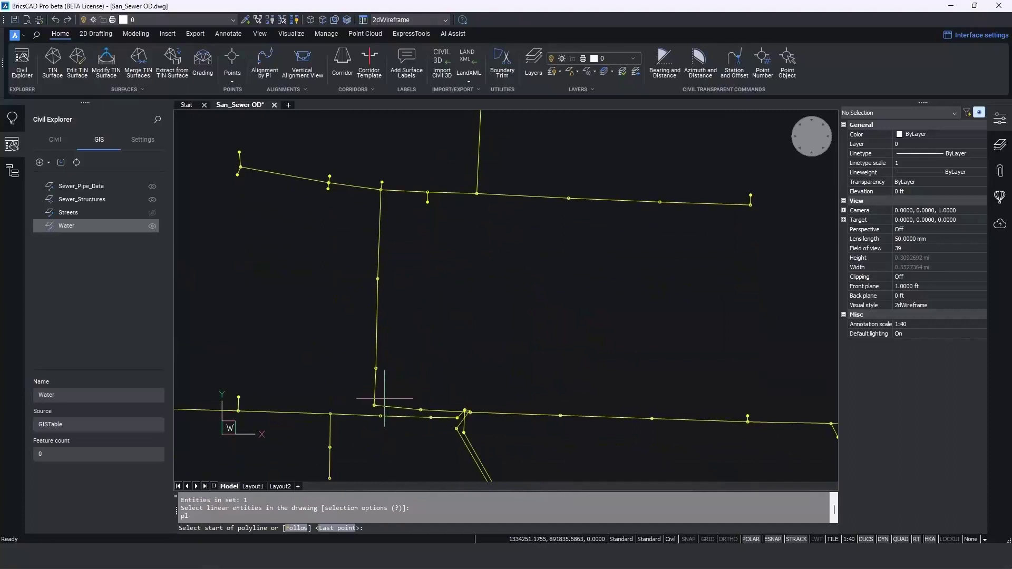
pyautogui.click(383, 399)
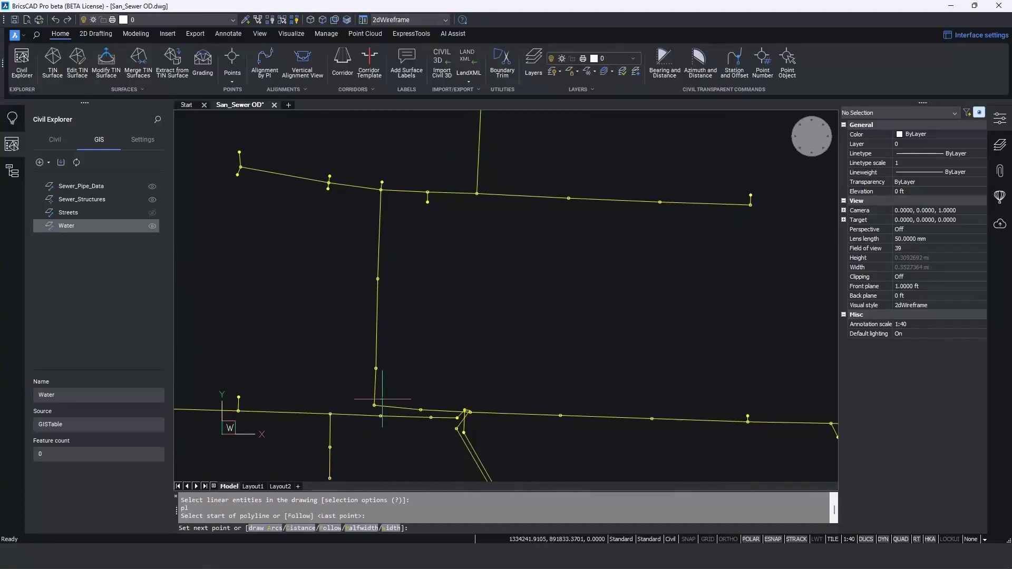
pyautogui.click(387, 198)
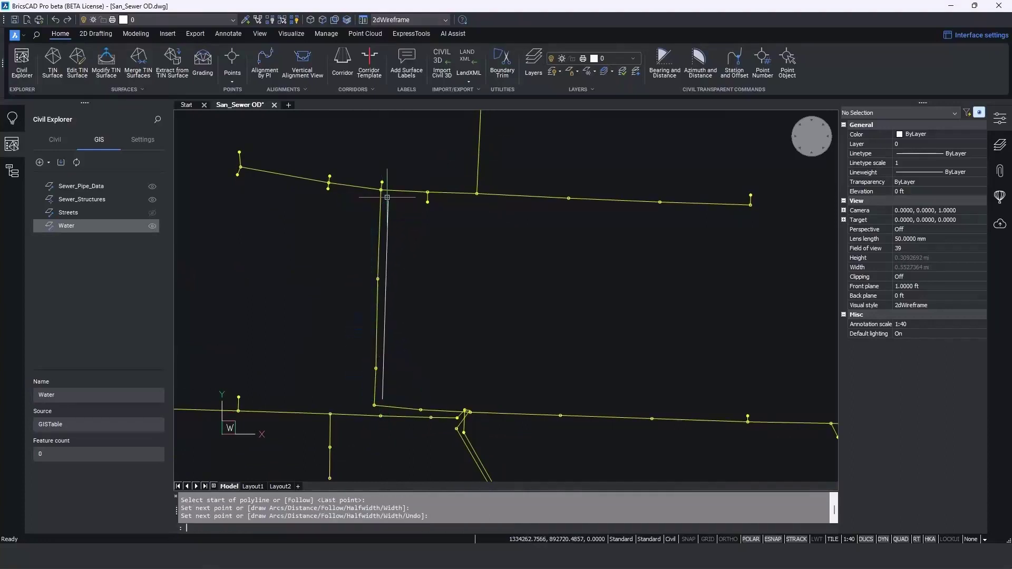
pyautogui.press('Return')
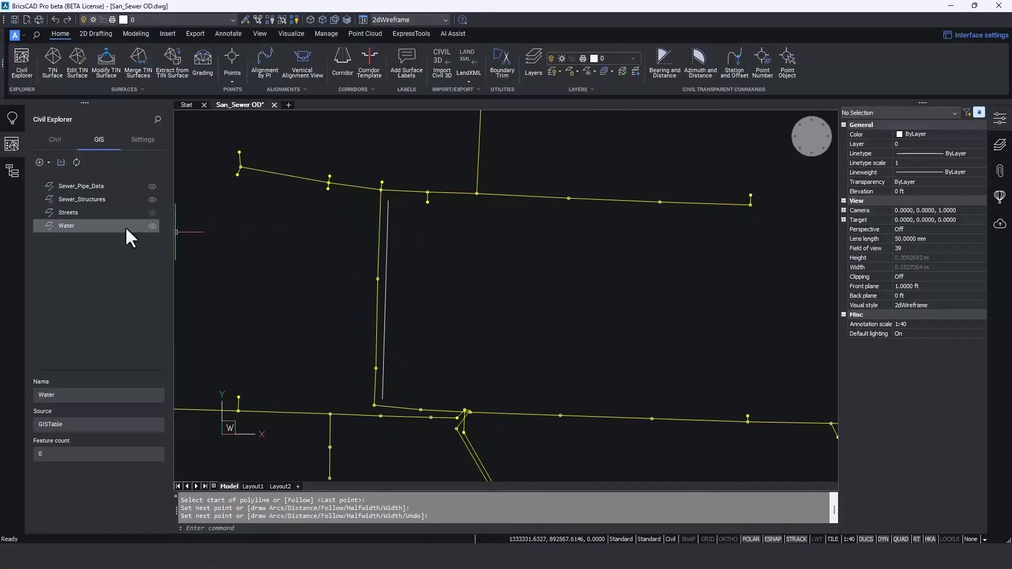
# - Add the new polyline beside the sewer run as a feature of the Water layer through its attribute table
pyautogui.doubleClick(103, 224)
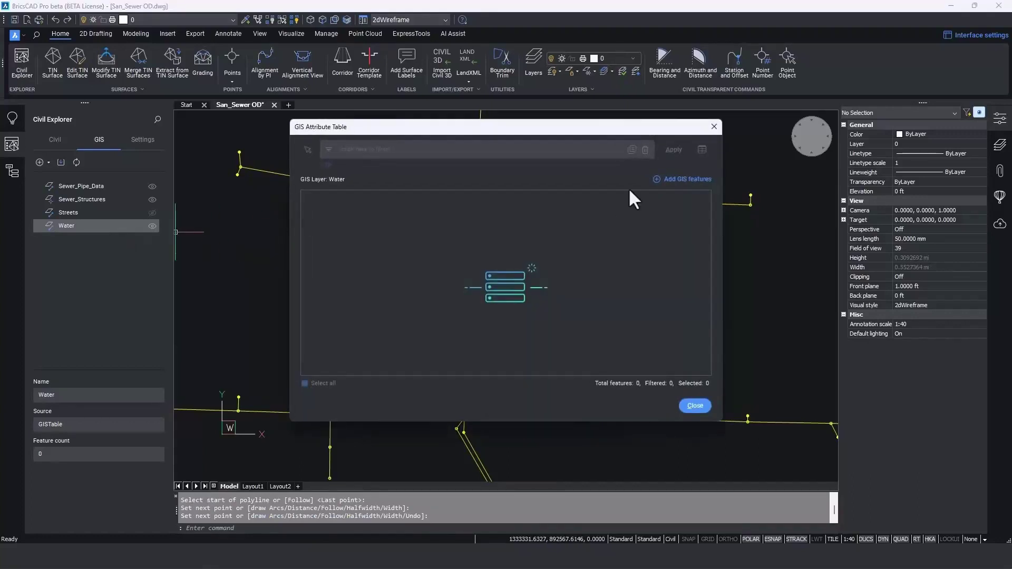
pyautogui.click(666, 178)
pyautogui.click(387, 278)
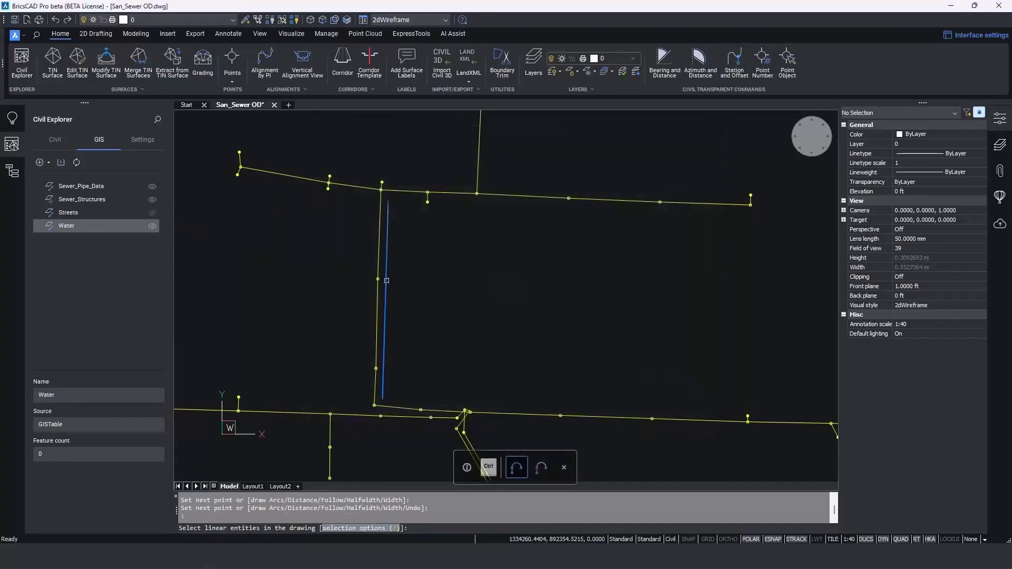
pyautogui.press('Return')
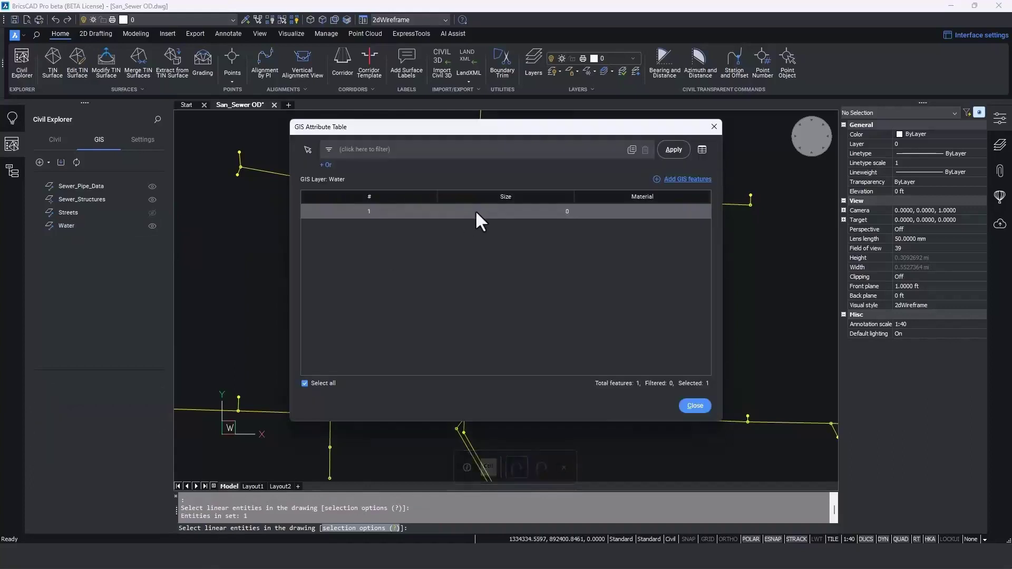
# - Set the water feature's Size to 6 and Material to PVC, and finish adding features
pyautogui.click(498, 211)
pyautogui.write('6')
pyautogui.click(614, 211)
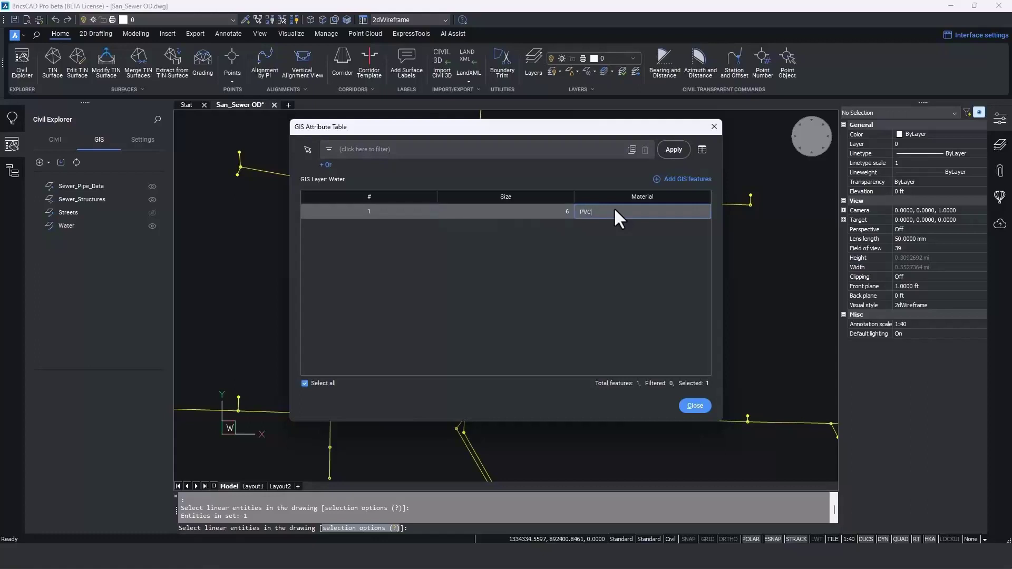
pyautogui.press('Return')
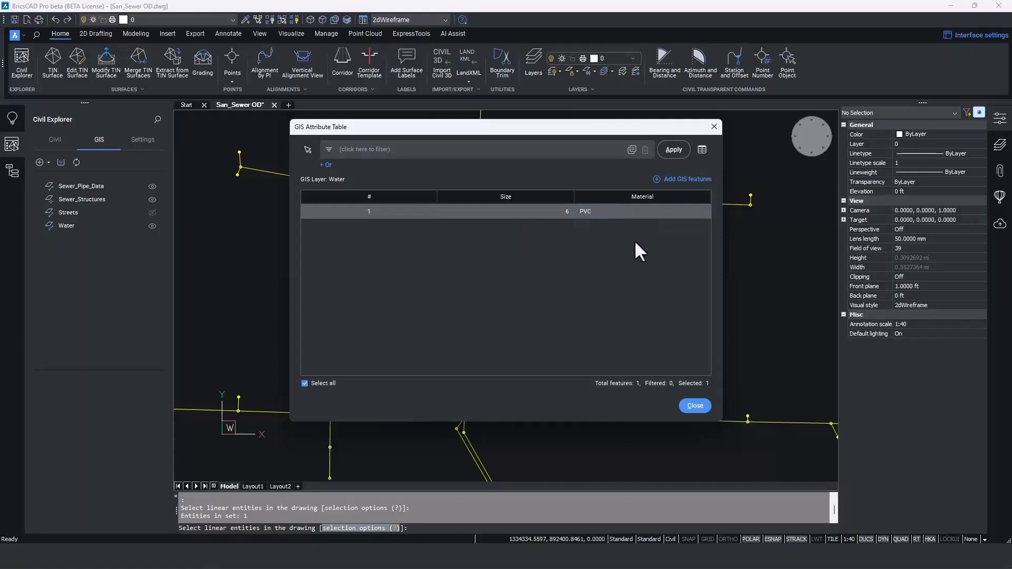
pyautogui.click(695, 406)
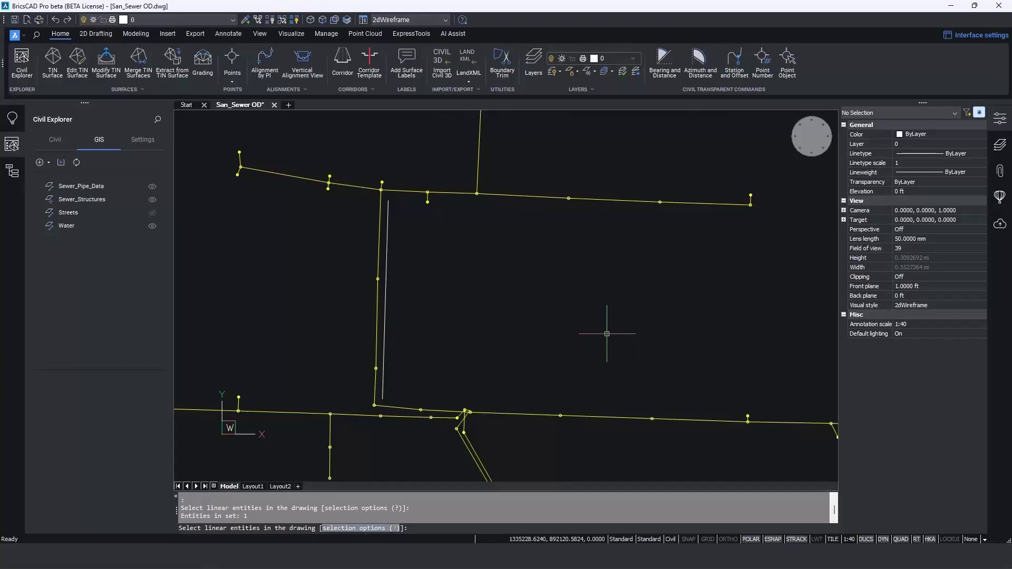
pyautogui.press('Escape')
pyautogui.press('Escape')
# - Select every Sewer_Pipe_Data feature in the drawing from the layer's attribute table
pyautogui.scroll(-10, 607, 334)
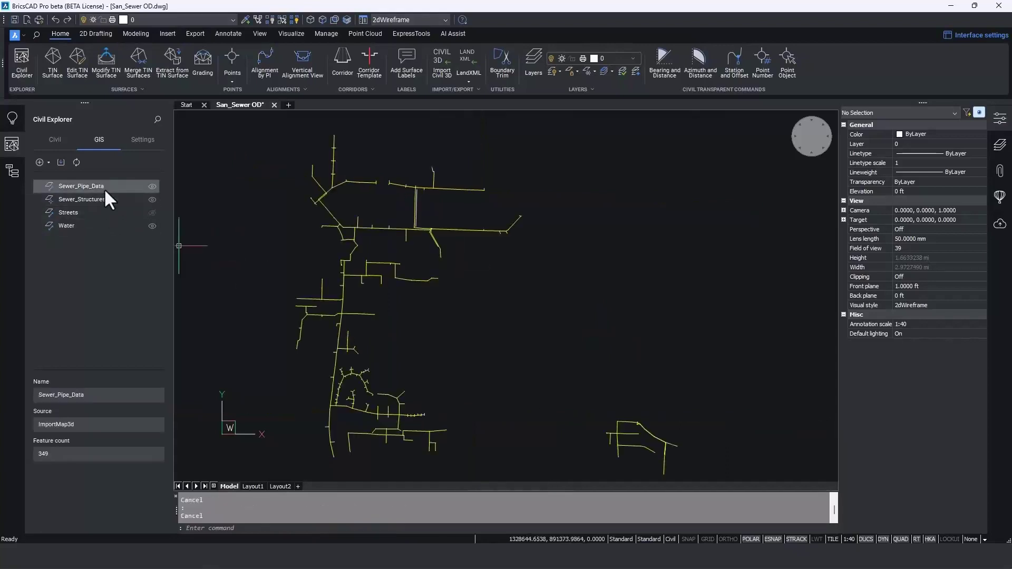
pyautogui.doubleClick(103, 188)
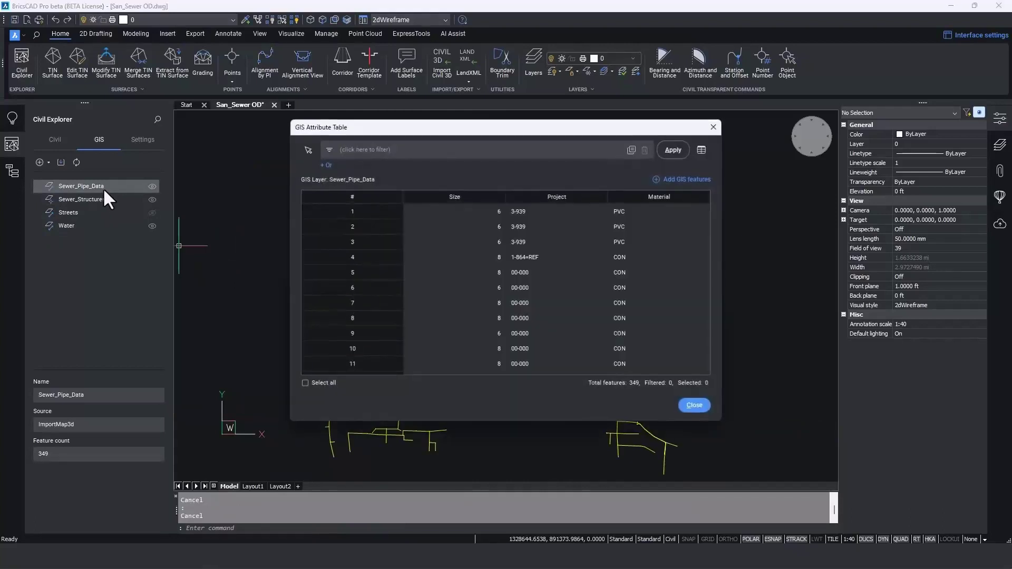
pyautogui.click(311, 382)
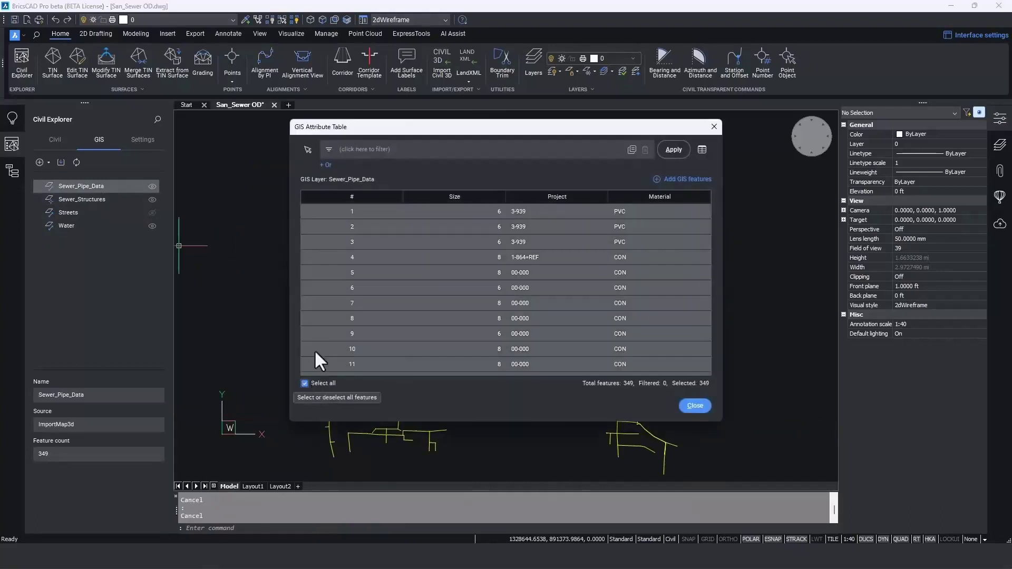
pyautogui.rightClick(318, 318)
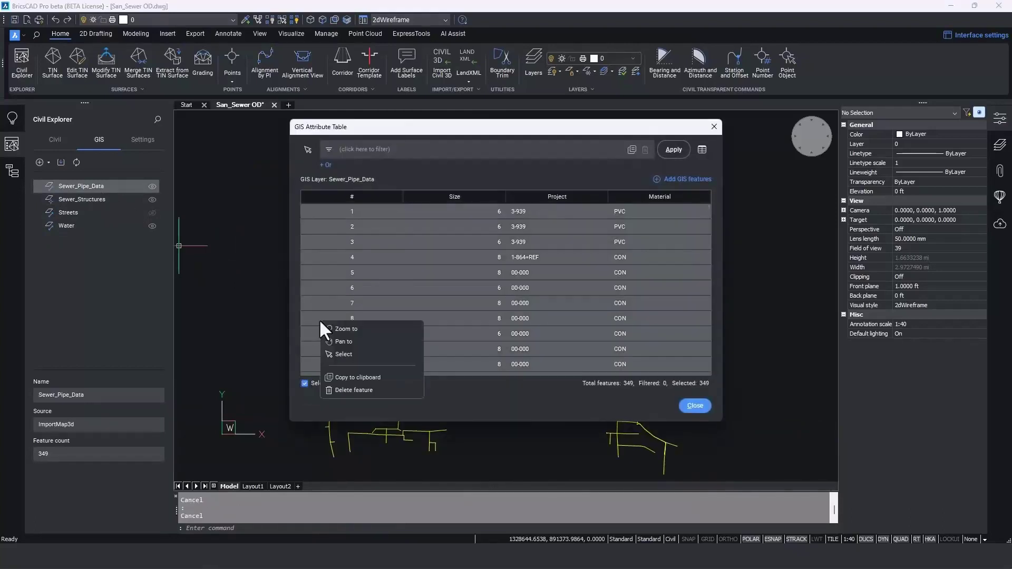
pyautogui.click(348, 354)
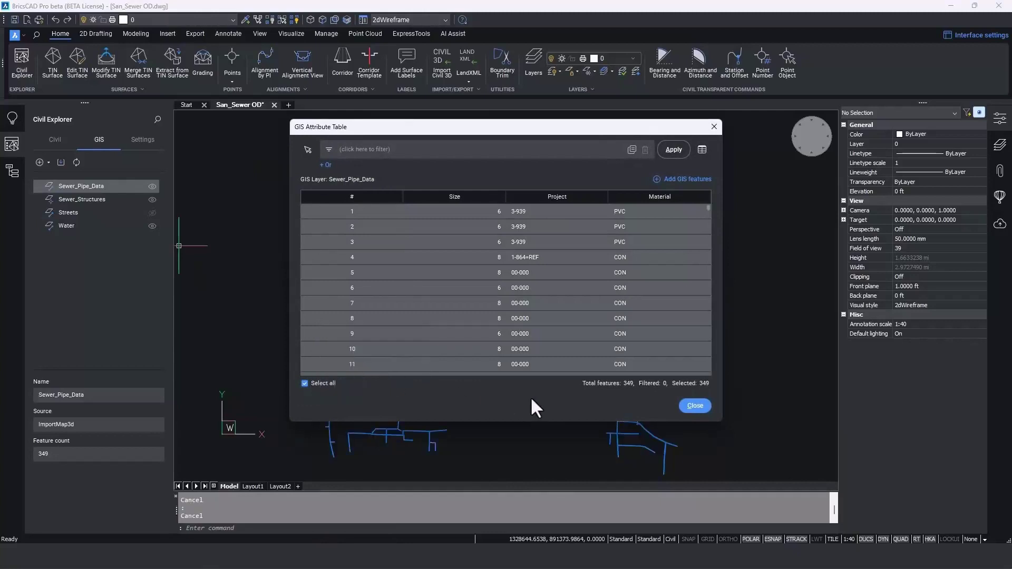
pyautogui.click(695, 405)
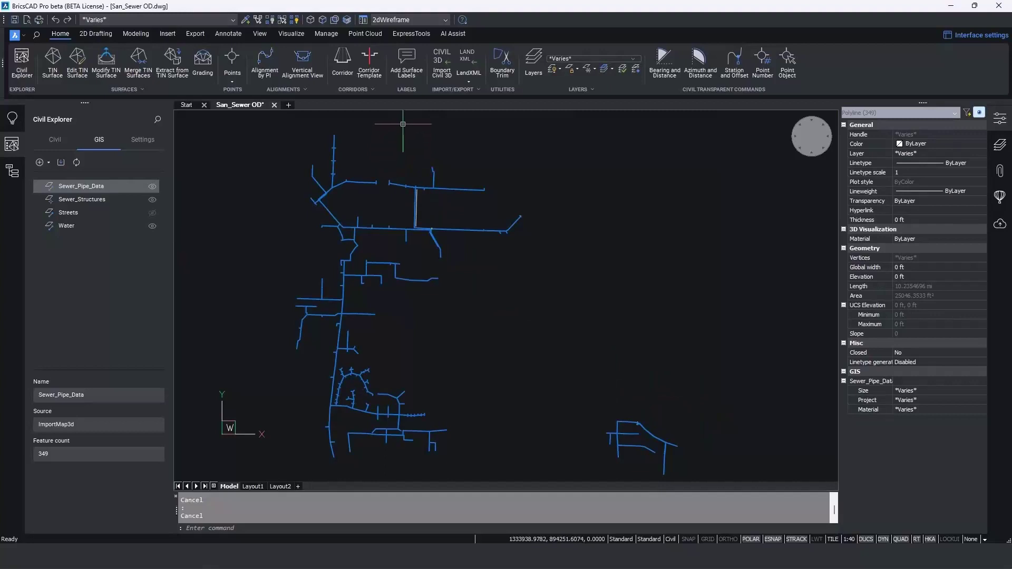
# - Export the selected sewer pipes with GIS Export to an ESRI shape file named San_Sewer
pyautogui.click(445, 91)
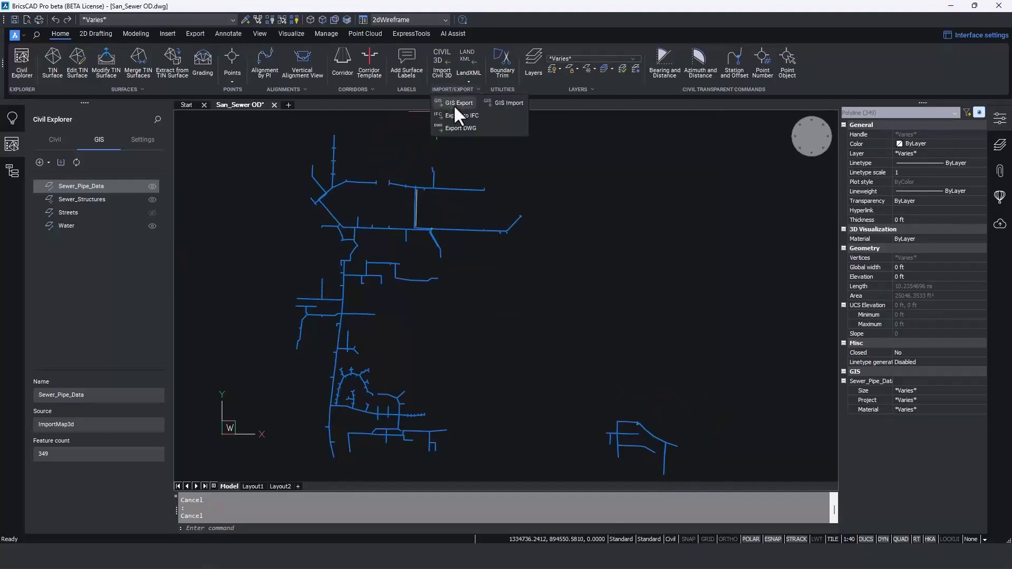
pyautogui.click(455, 105)
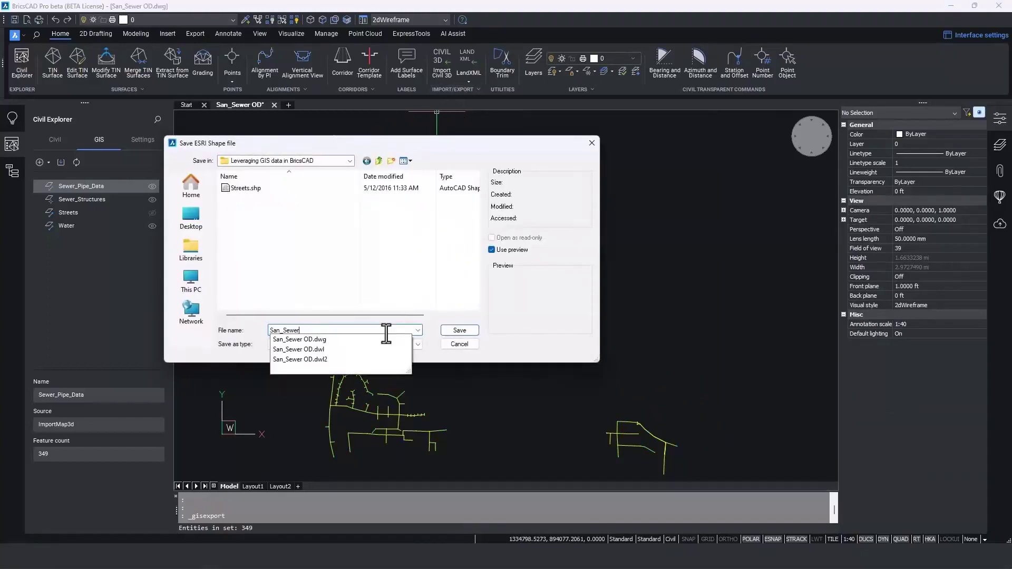
pyautogui.press('Return')
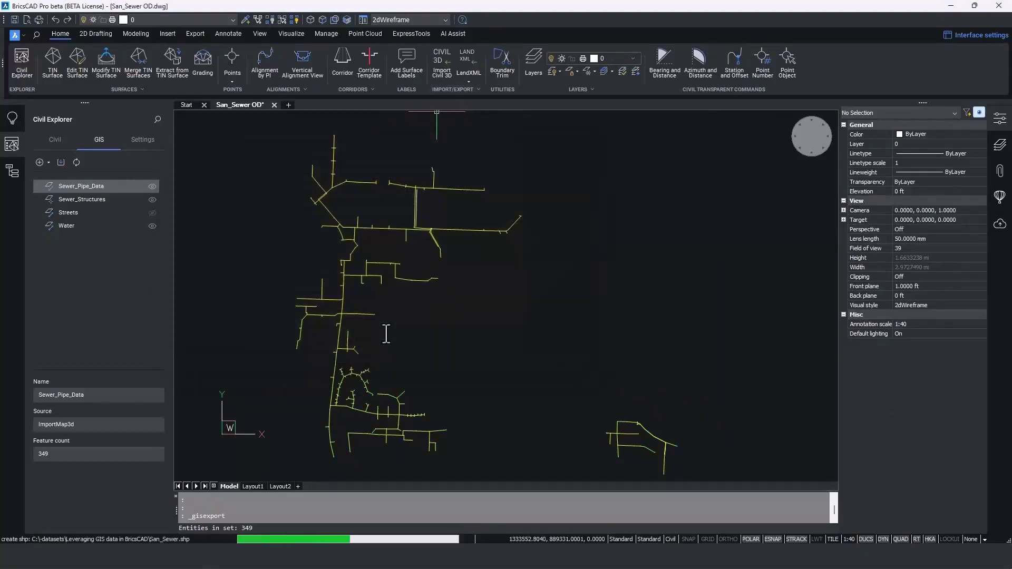